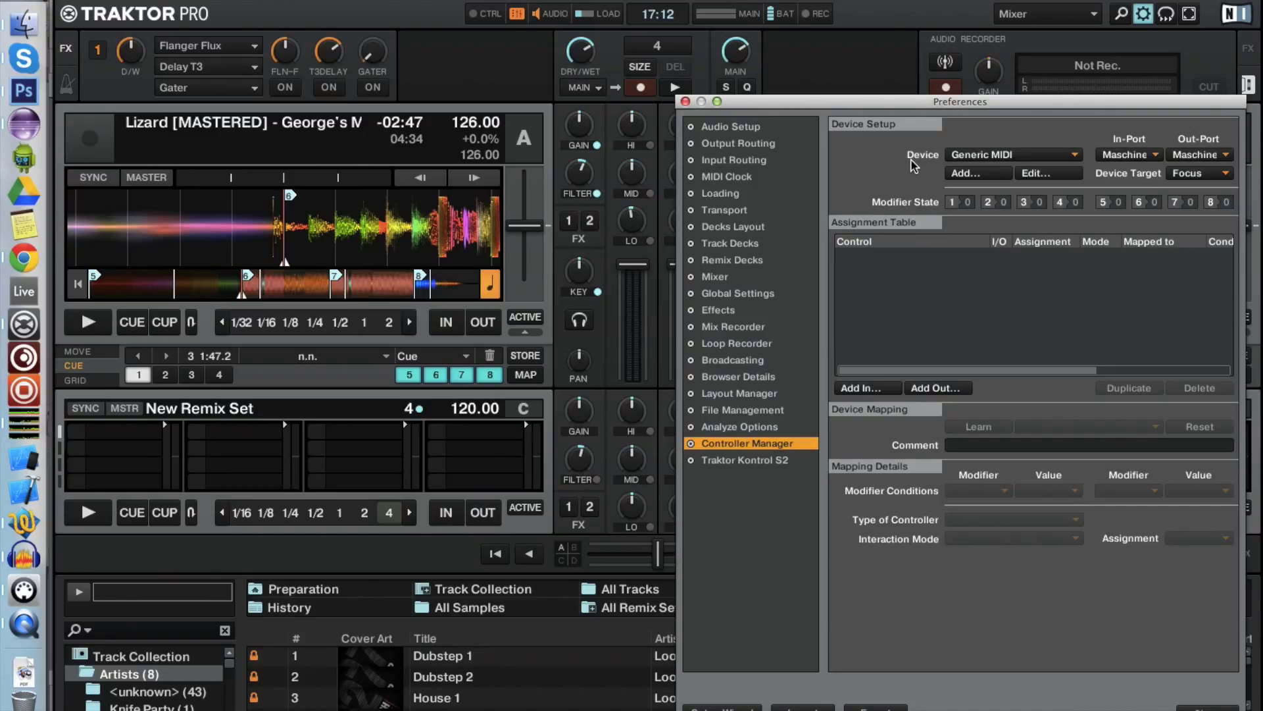
- Open the Add Out control category menu for the Generic MIDI device
{"action": "left_click", "coordinate": [929, 390]}
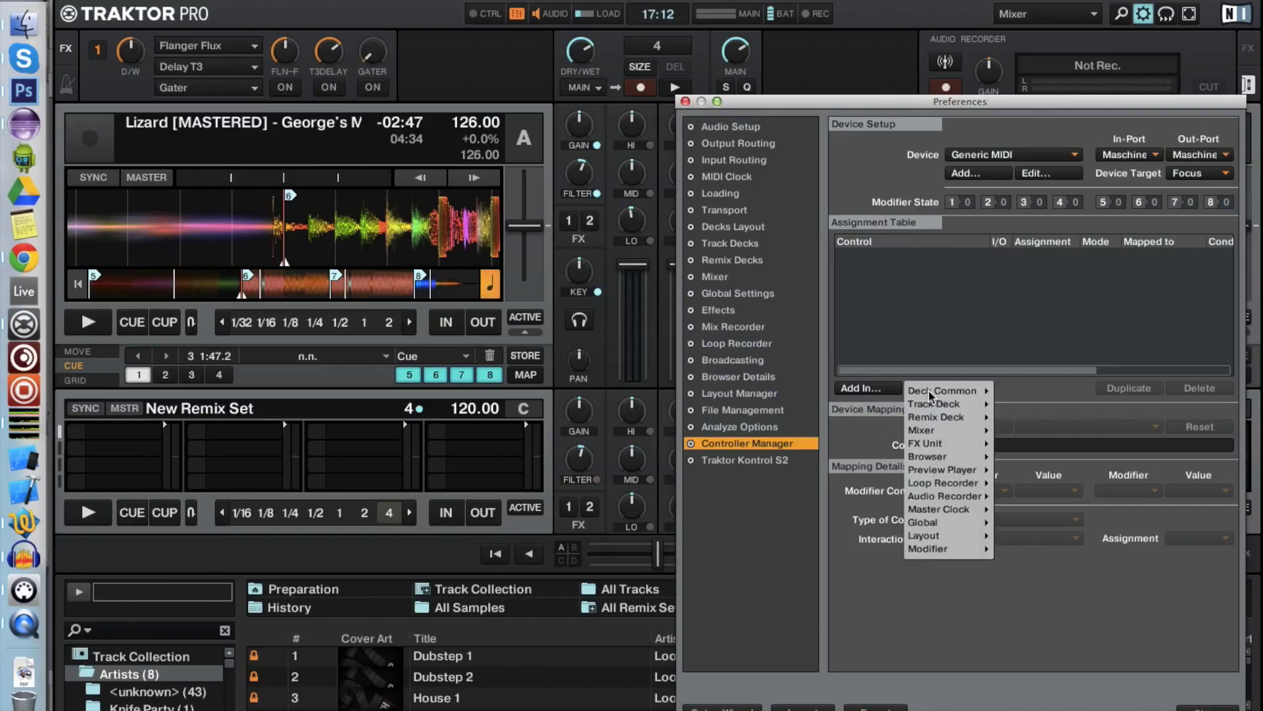
- Add a Mixer > EQ > Low Adjust output learned to Ch01.Note.C0, plus two more Low Adjust outputs
{"action": "mouse_move", "coordinate": [965, 430]}
{"action": "mouse_move", "coordinate": [1007, 437]}
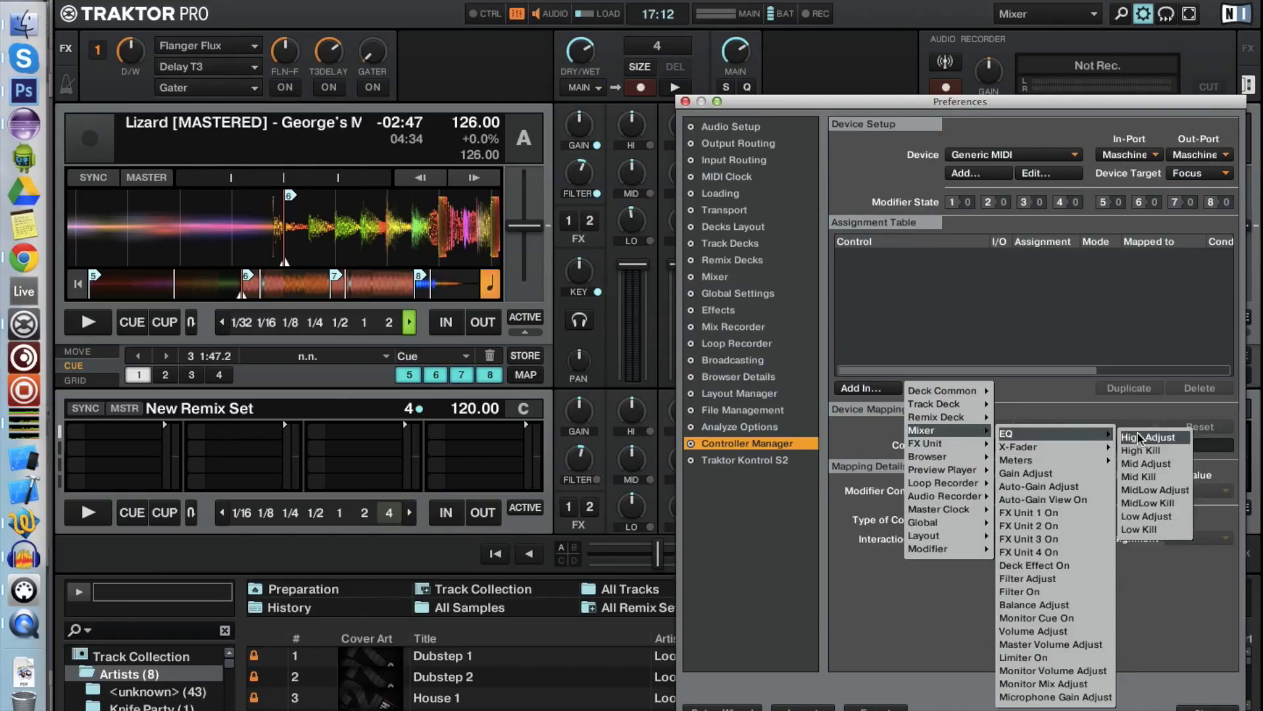
{"action": "left_click", "coordinate": [1147, 517]}
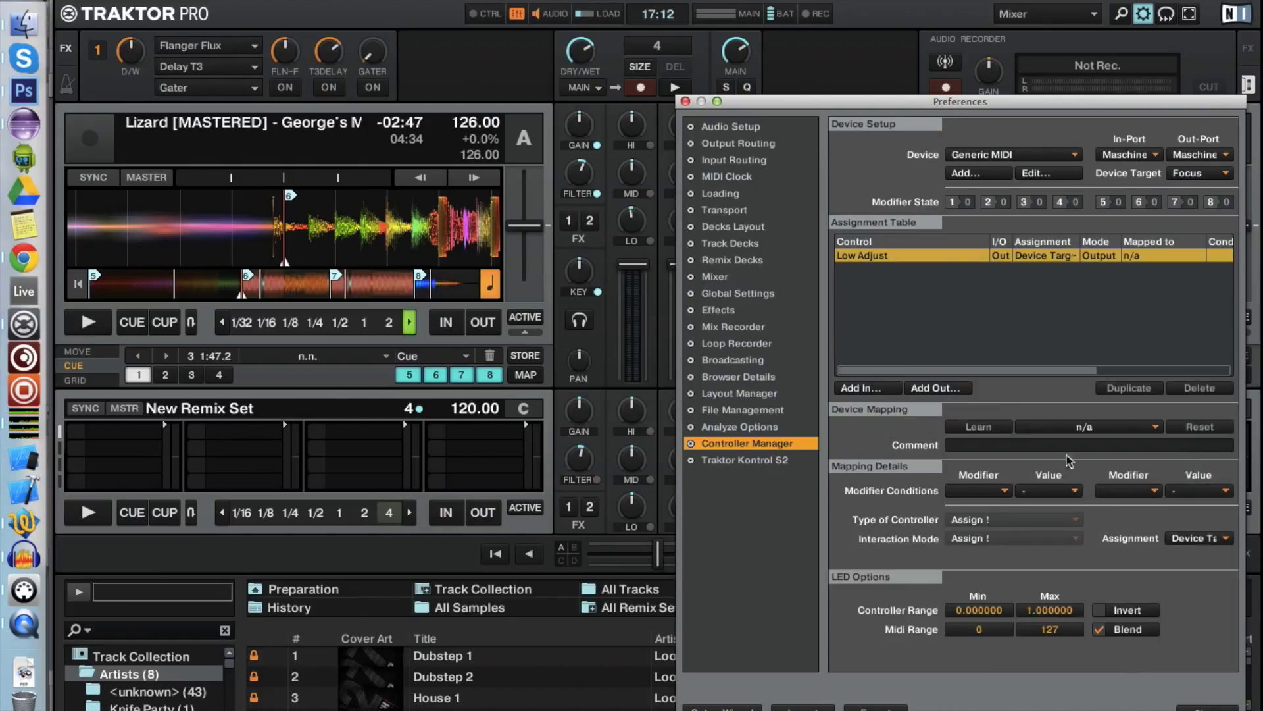
{"action": "left_click", "coordinate": [967, 428]}
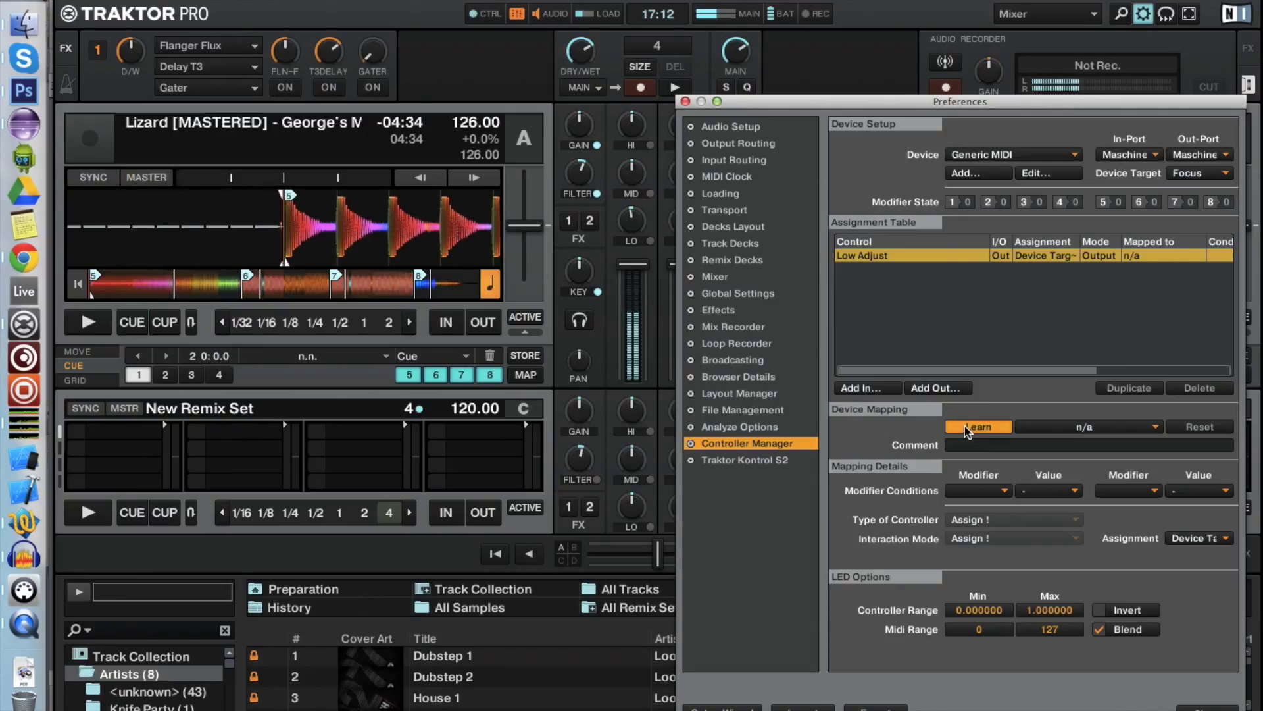
{"action": "left_click", "coordinate": [965, 426]}
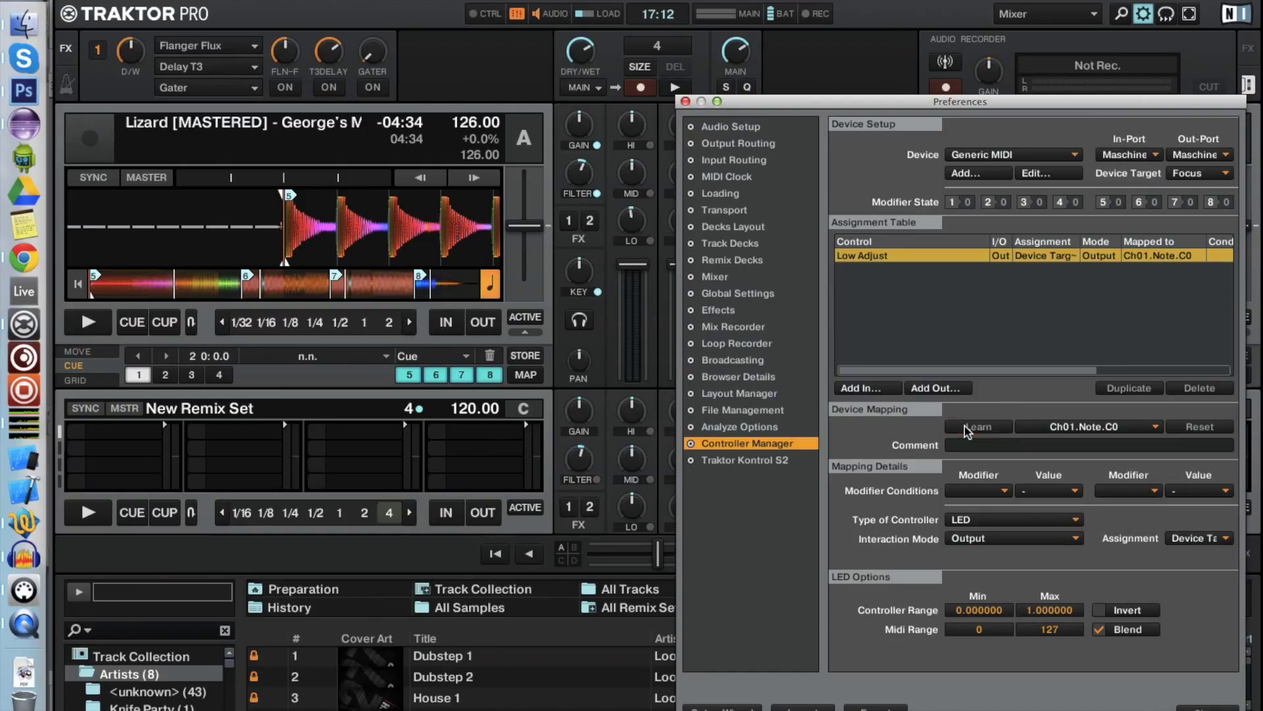
{"action": "left_click", "coordinate": [1142, 388]}
{"action": "left_click", "coordinate": [1142, 389]}
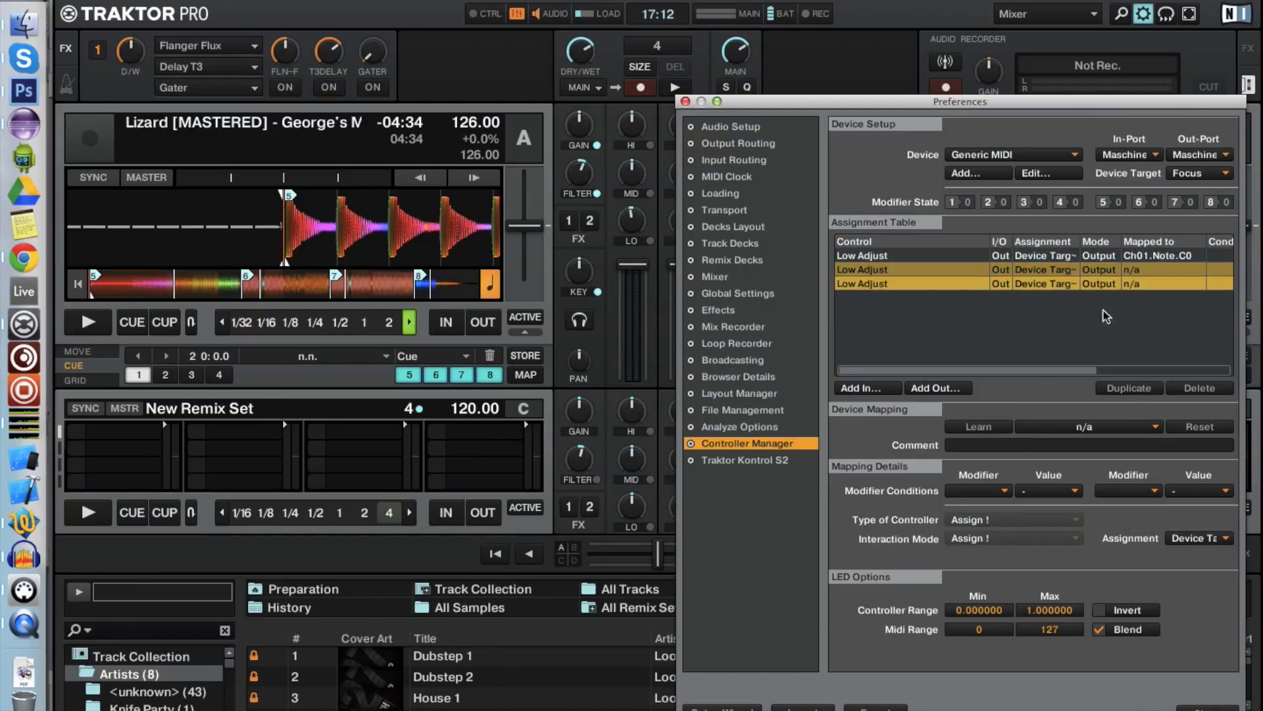
- Map the second Low Adjust output to Ch02.Note.C0
{"action": "left_click", "coordinate": [1031, 426]}
{"action": "mouse_move", "coordinate": [1032, 448]}
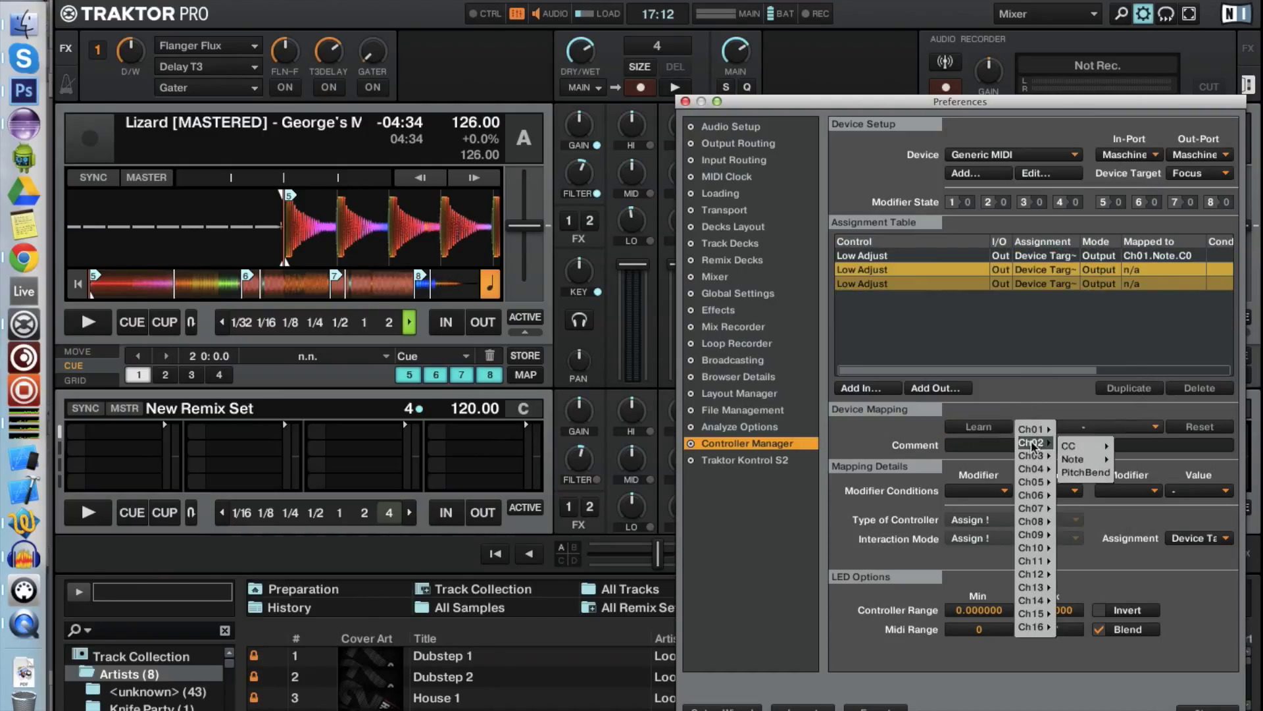
{"action": "mouse_move", "coordinate": [1079, 458]}
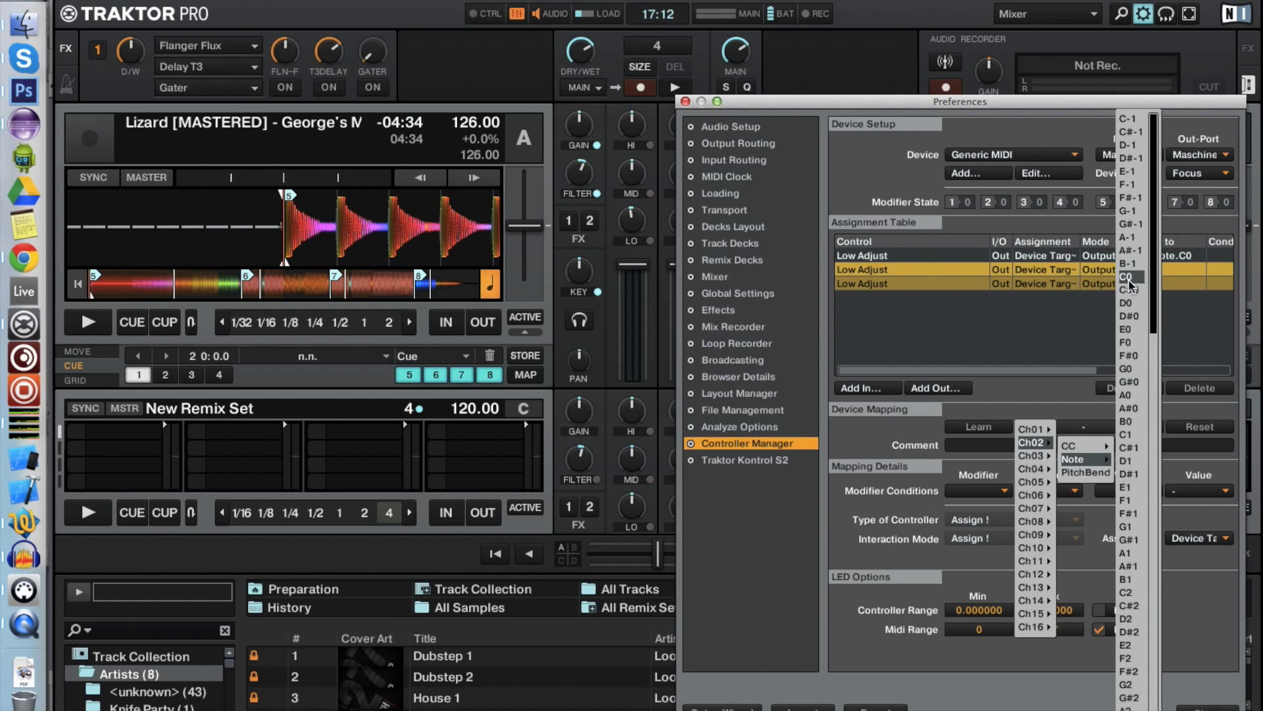
{"action": "left_click", "coordinate": [1131, 284]}
- Map the third Low Adjust output to Ch03.Note.C0
{"action": "left_click", "coordinate": [1112, 284]}
{"action": "left_click", "coordinate": [1082, 427]}
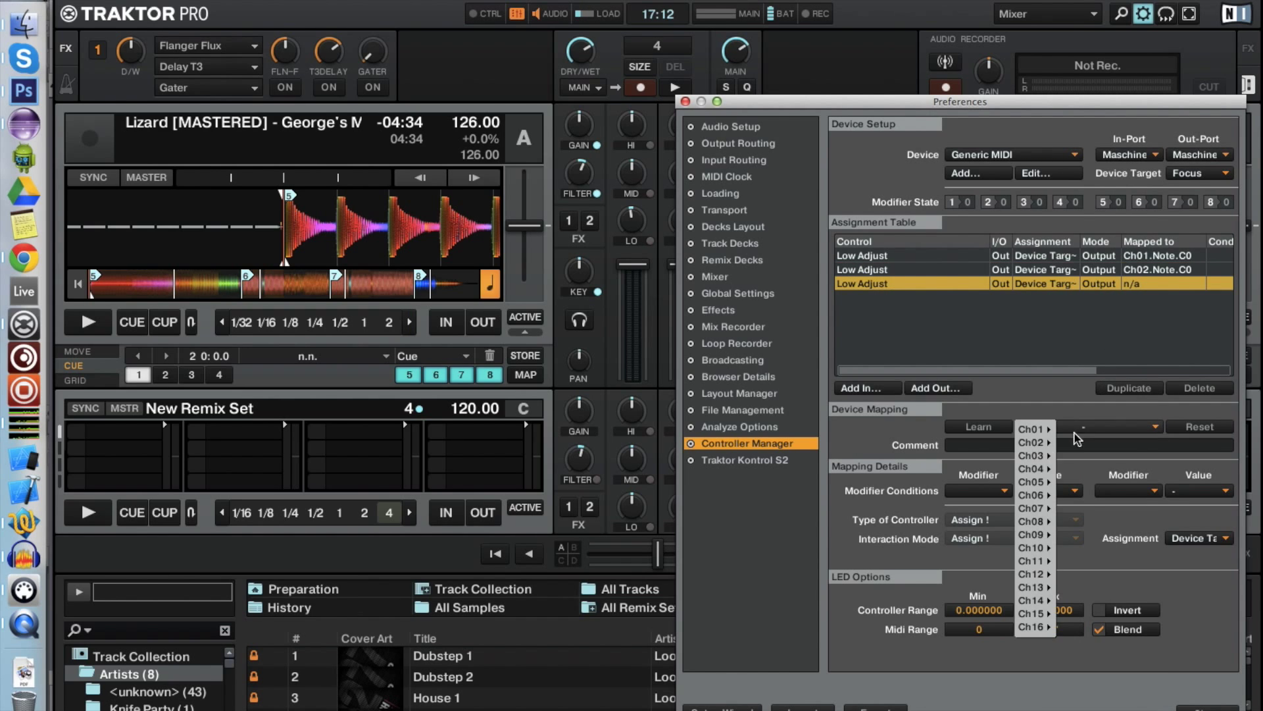
{"action": "mouse_move", "coordinate": [1037, 456]}
{"action": "mouse_move", "coordinate": [1079, 471]}
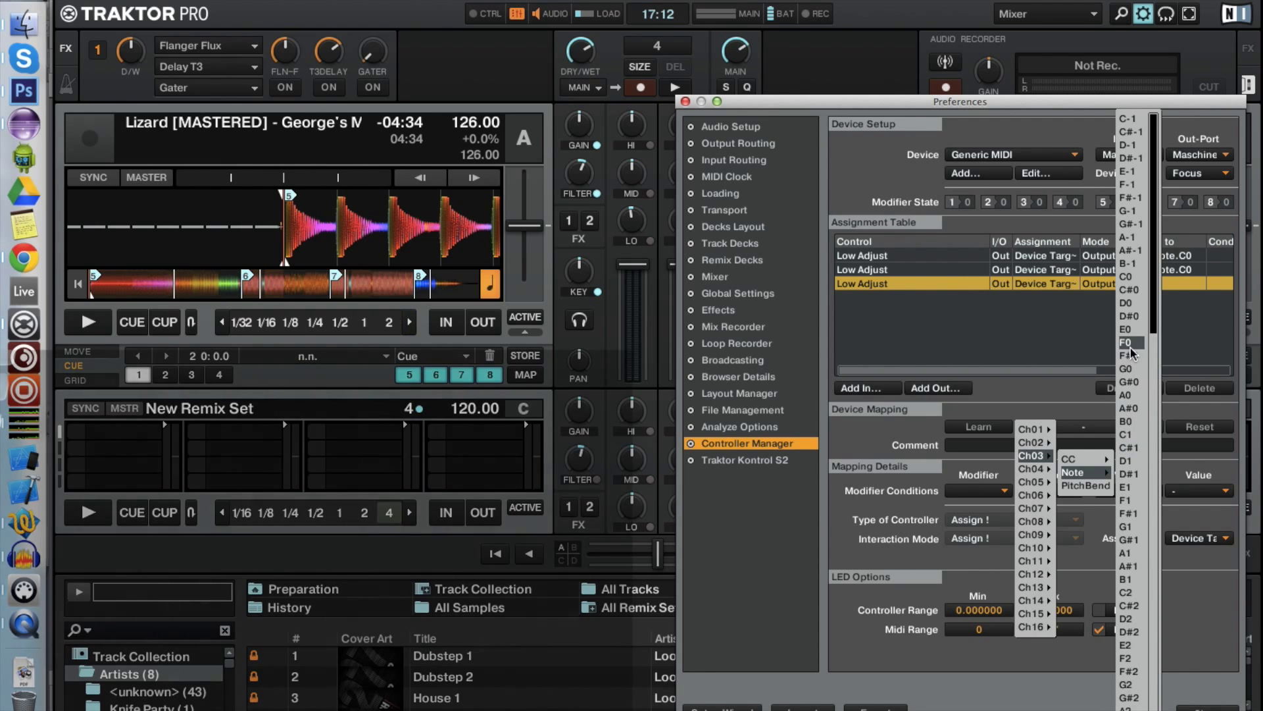
{"action": "left_click", "coordinate": [1126, 276]}
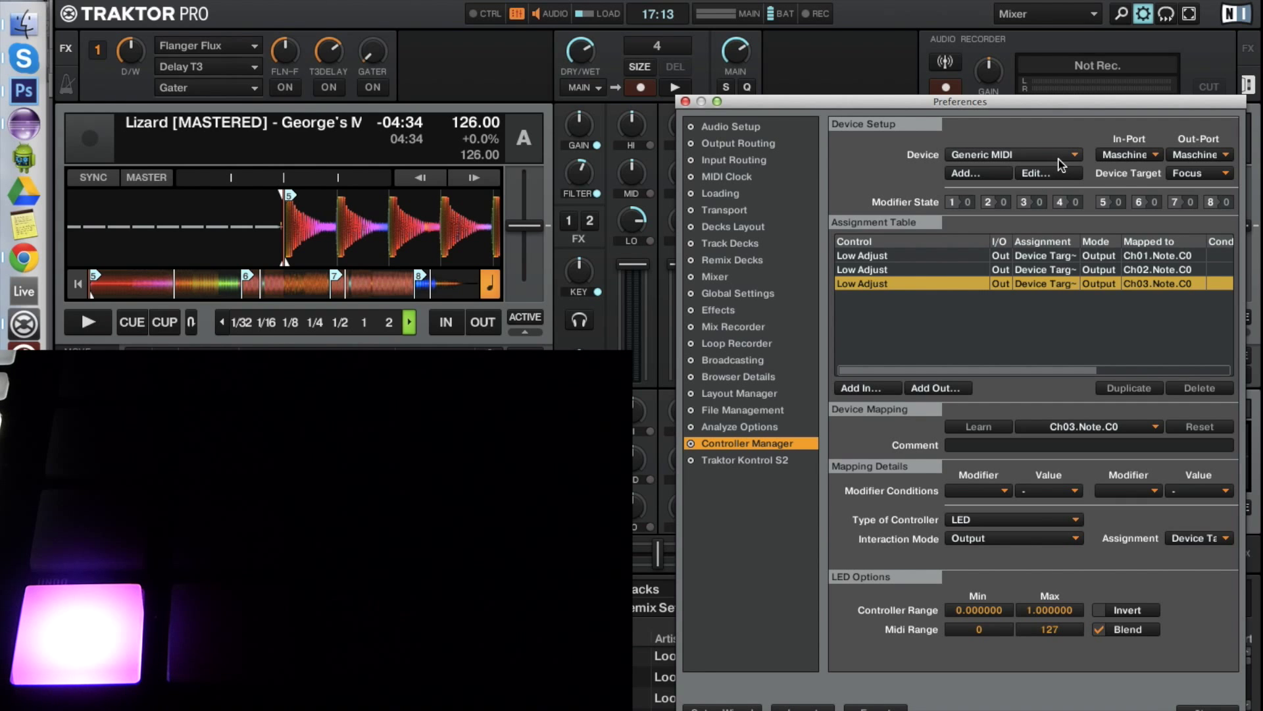
{"action": "left_click", "coordinate": [1195, 154]}
- Load the 'low adj flow' mapping with its Out-Port set to Maschine MK2 Virtual Output
{"action": "left_click", "coordinate": [1118, 156]}
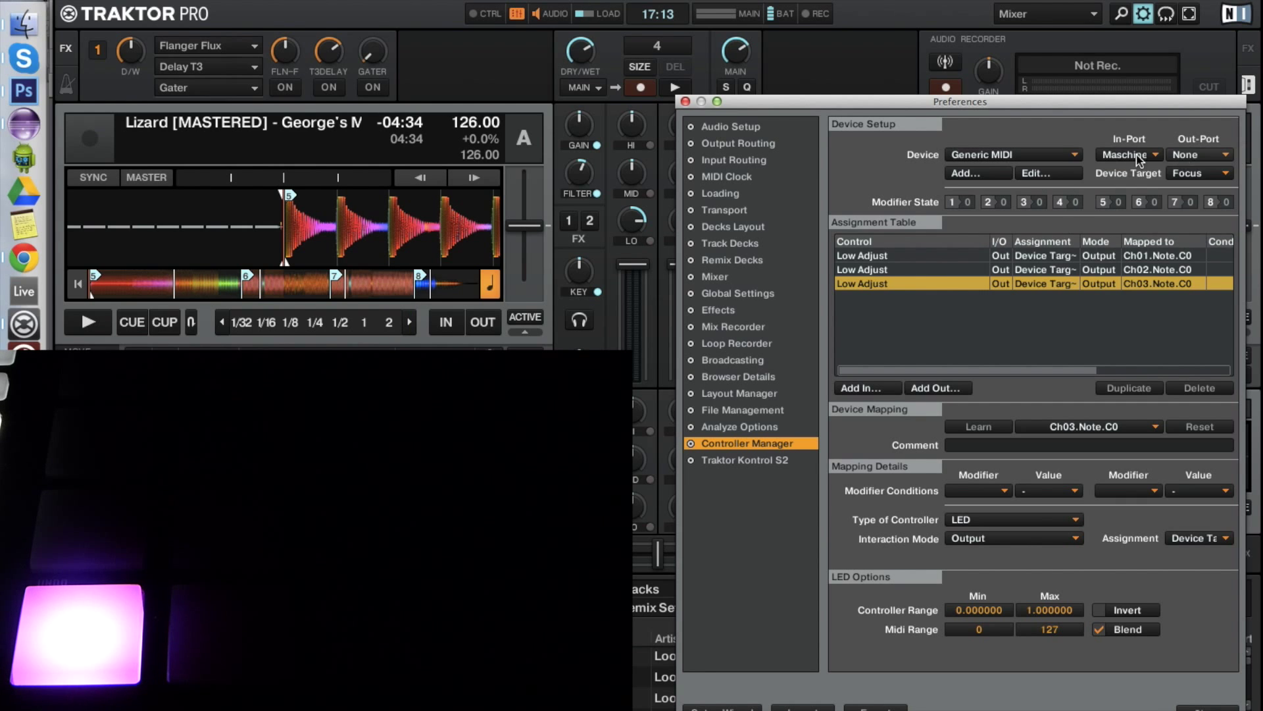
{"action": "left_click", "coordinate": [1031, 158]}
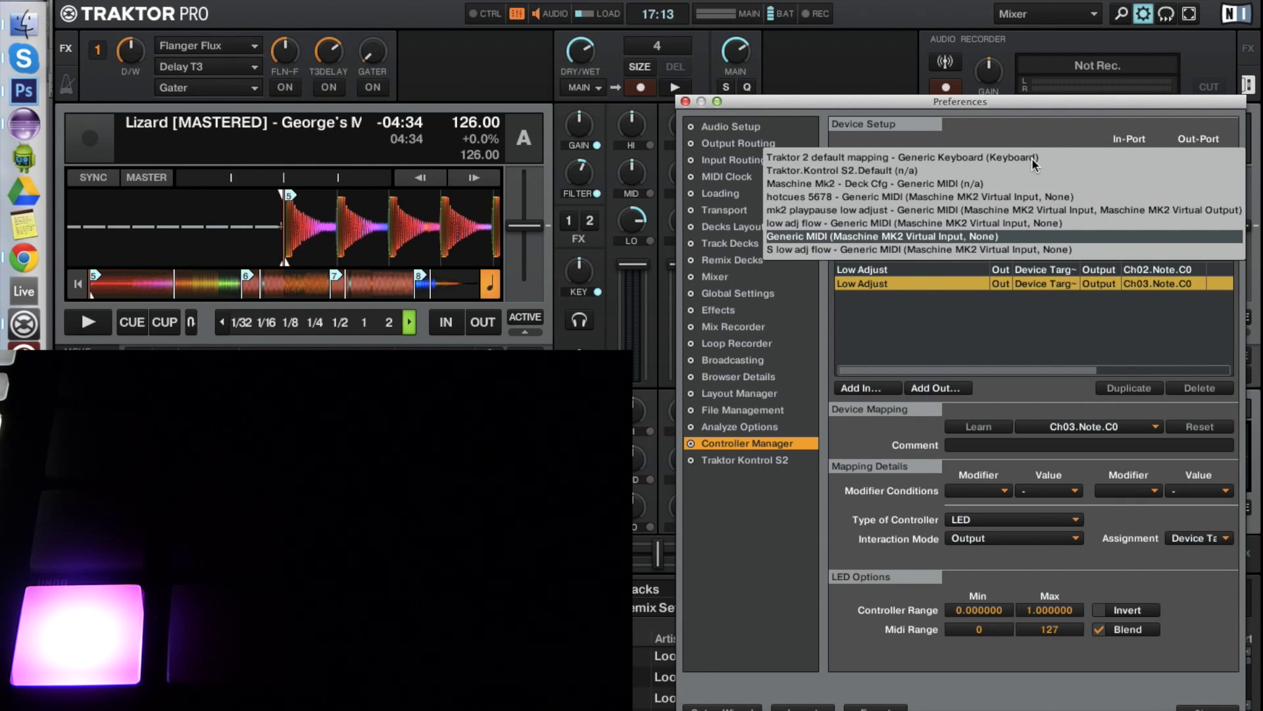
{"action": "left_click", "coordinate": [985, 224]}
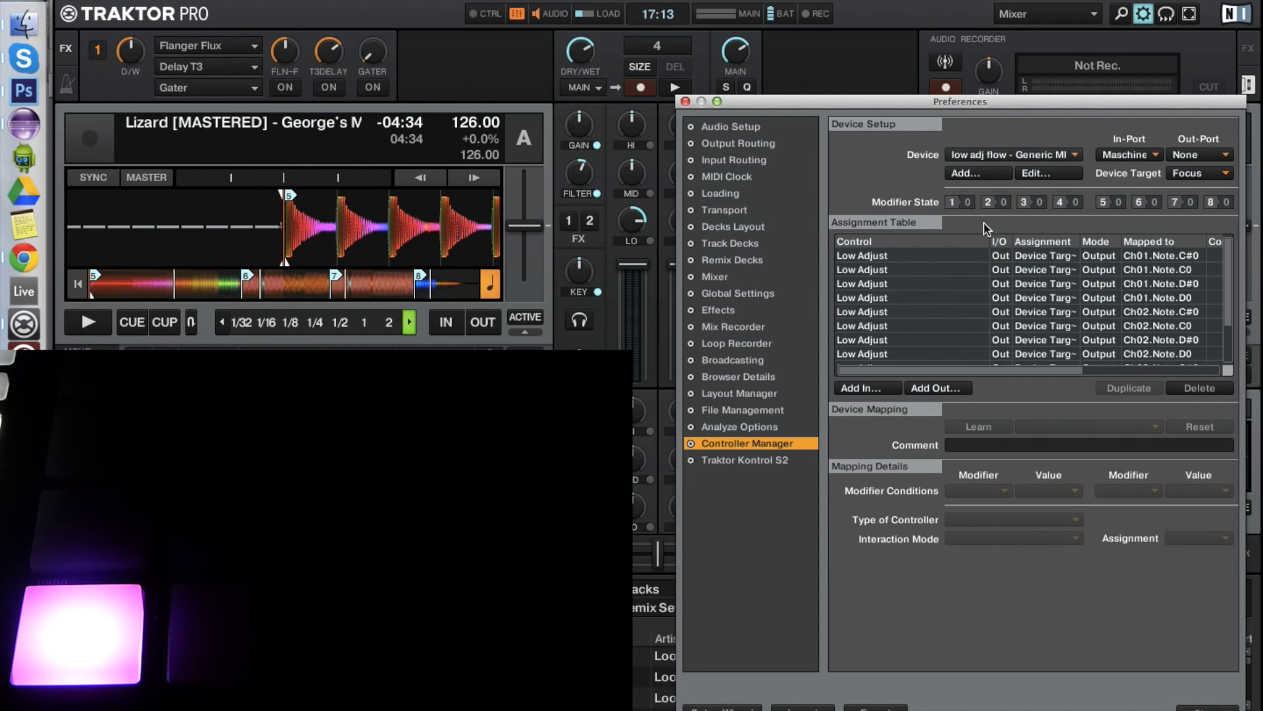
{"action": "left_click", "coordinate": [1202, 153]}
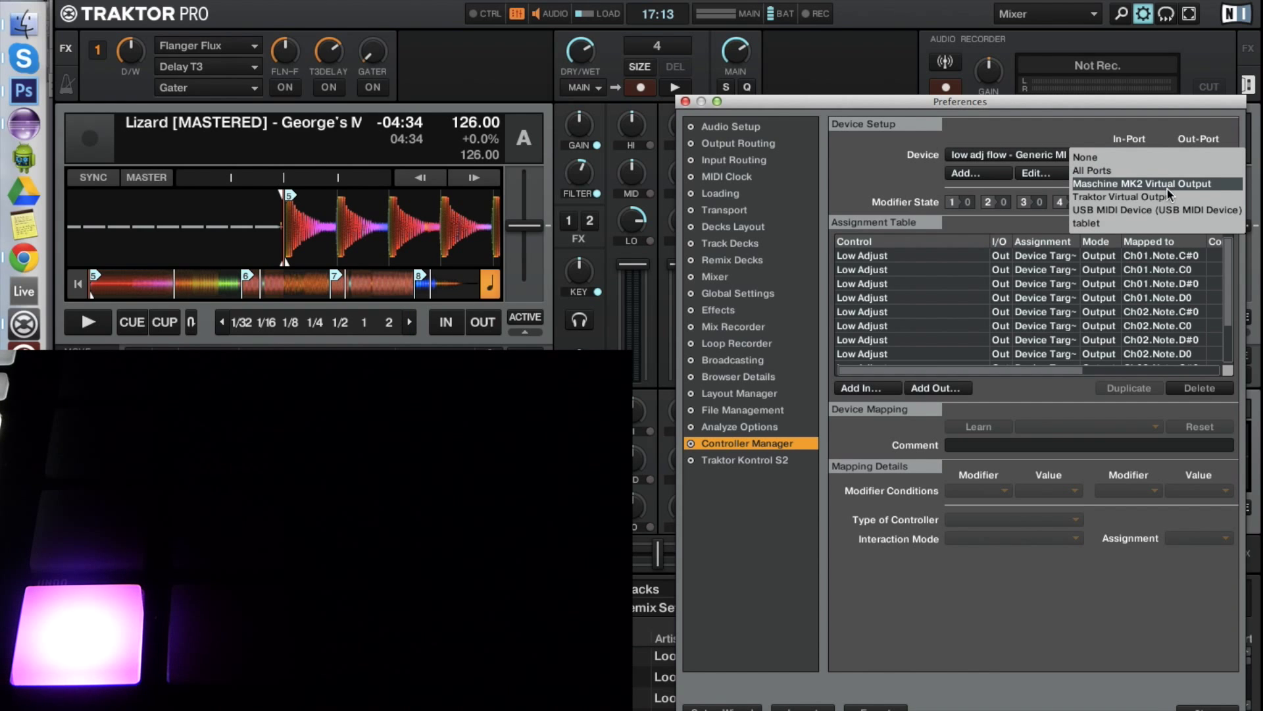
{"action": "left_click", "coordinate": [1148, 183]}
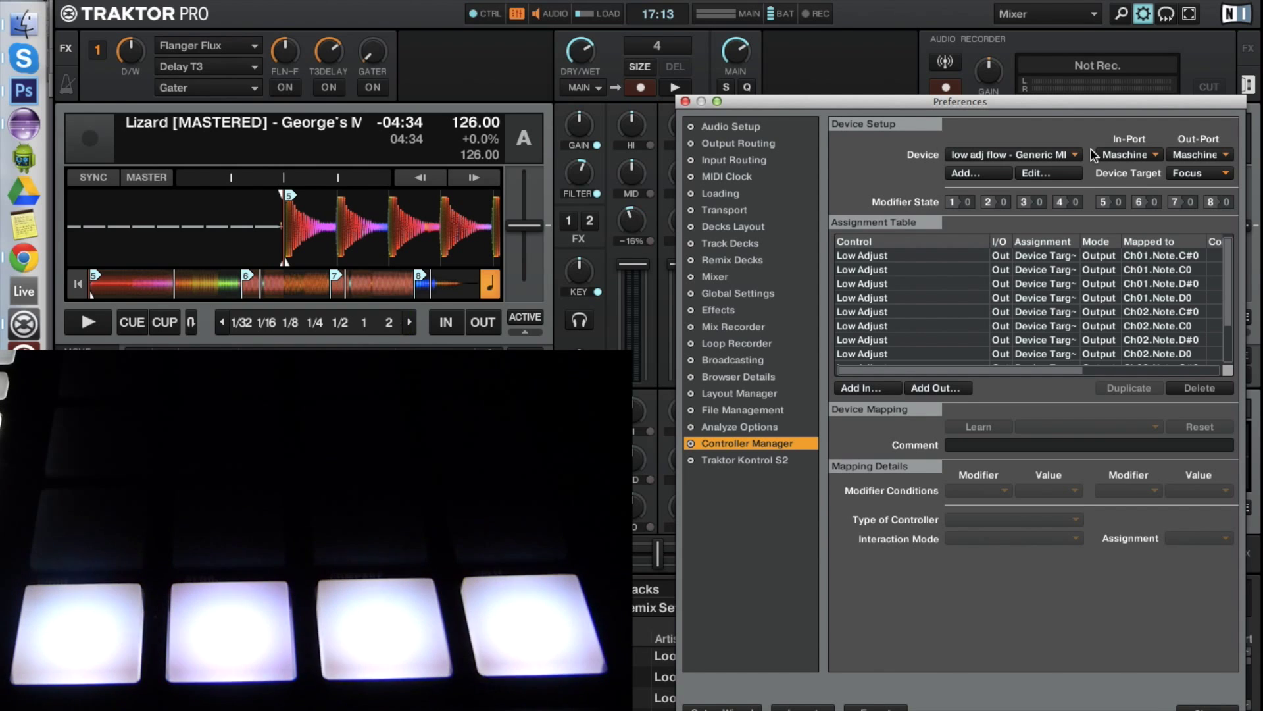
- Set the MIDI range of the Ch01.Note.C0 and Ch01.Note.C#0 outputs to 37–38
{"action": "left_click", "coordinate": [1143, 273]}
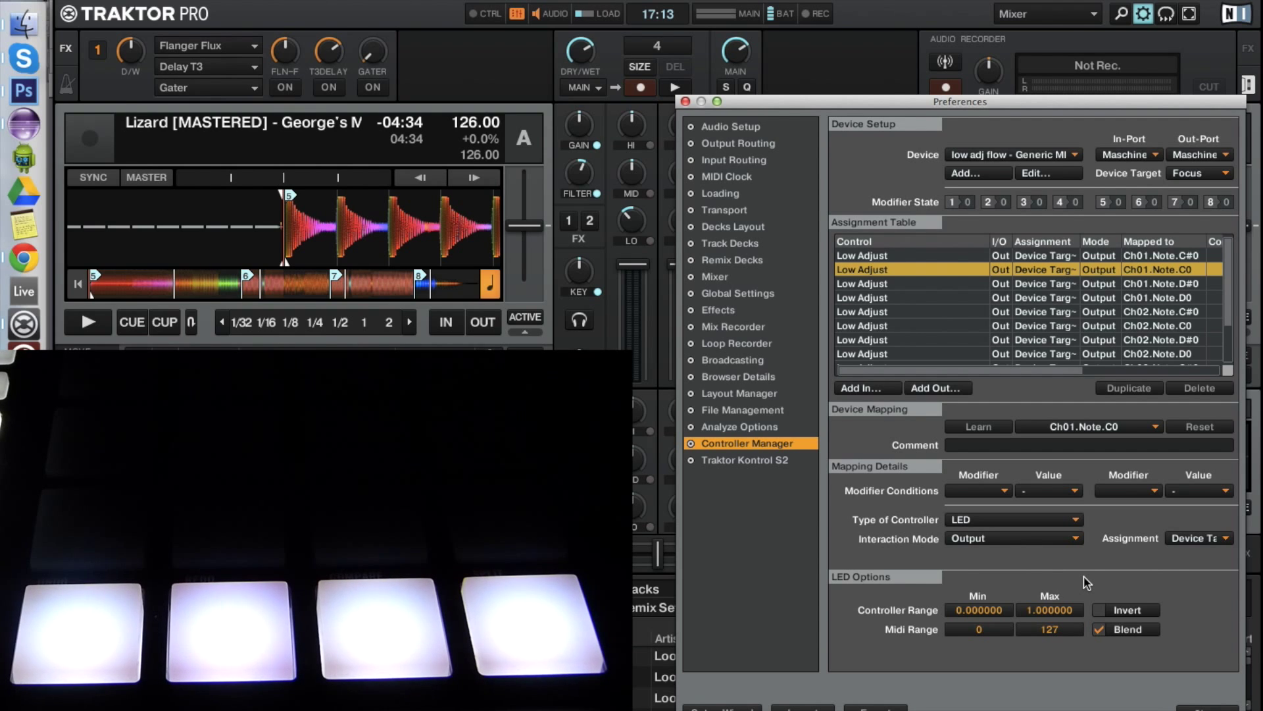
{"action": "double_click", "coordinate": [979, 629]}
{"action": "type", "text": "37"}
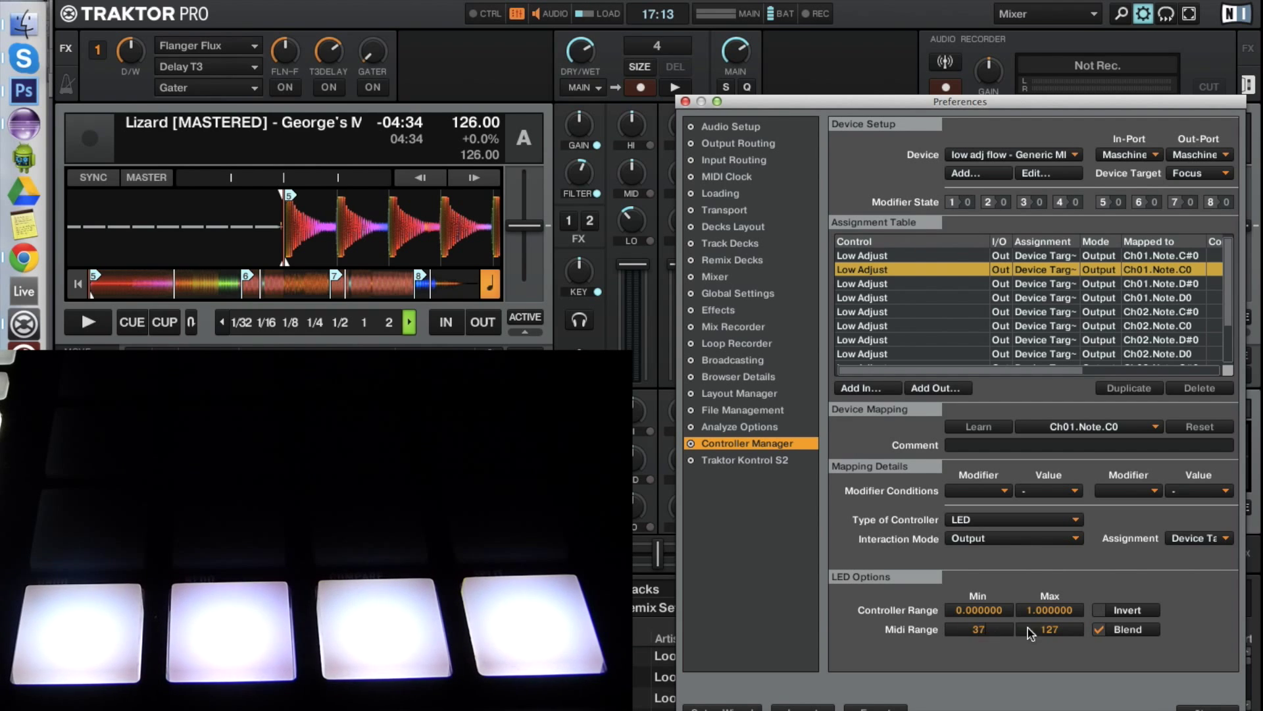
{"action": "double_click", "coordinate": [1051, 629]}
{"action": "type", "text": "38"}
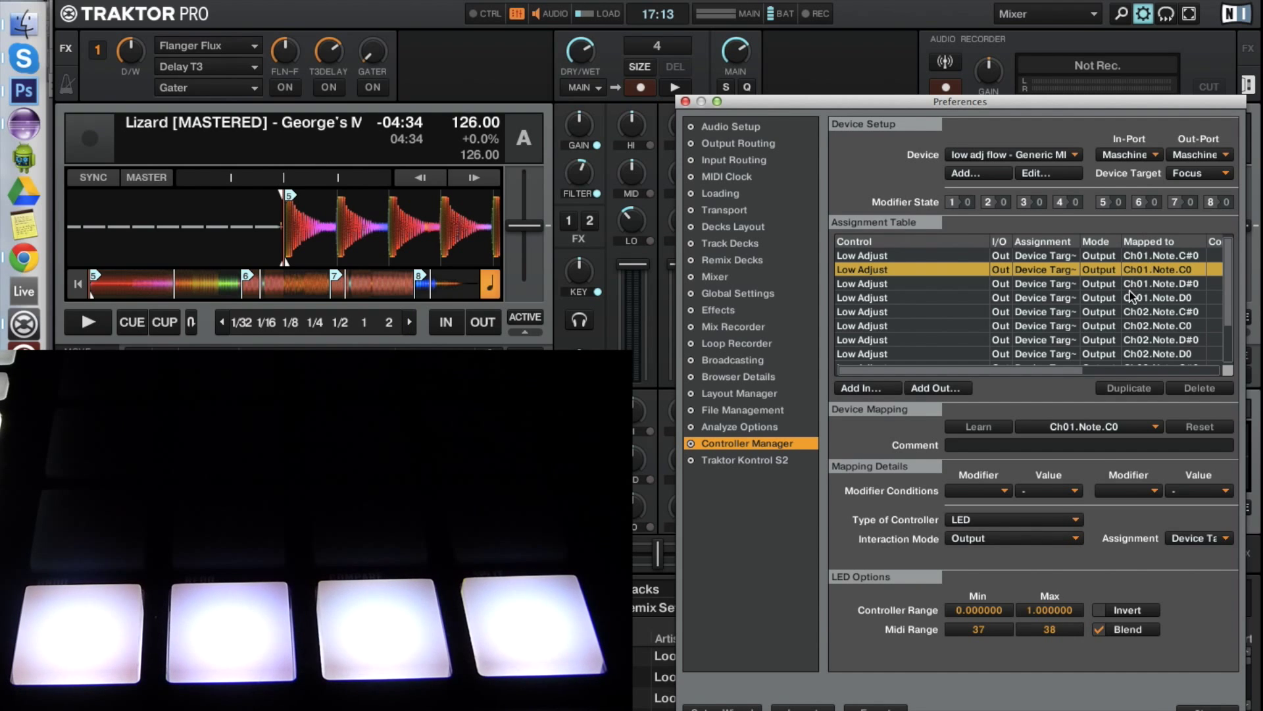
{"action": "left_click", "coordinate": [1127, 257]}
{"action": "double_click", "coordinate": [979, 629]}
{"action": "type", "text": "37"}
{"action": "double_click", "coordinate": [1049, 629]}
{"action": "type", "text": "38"}
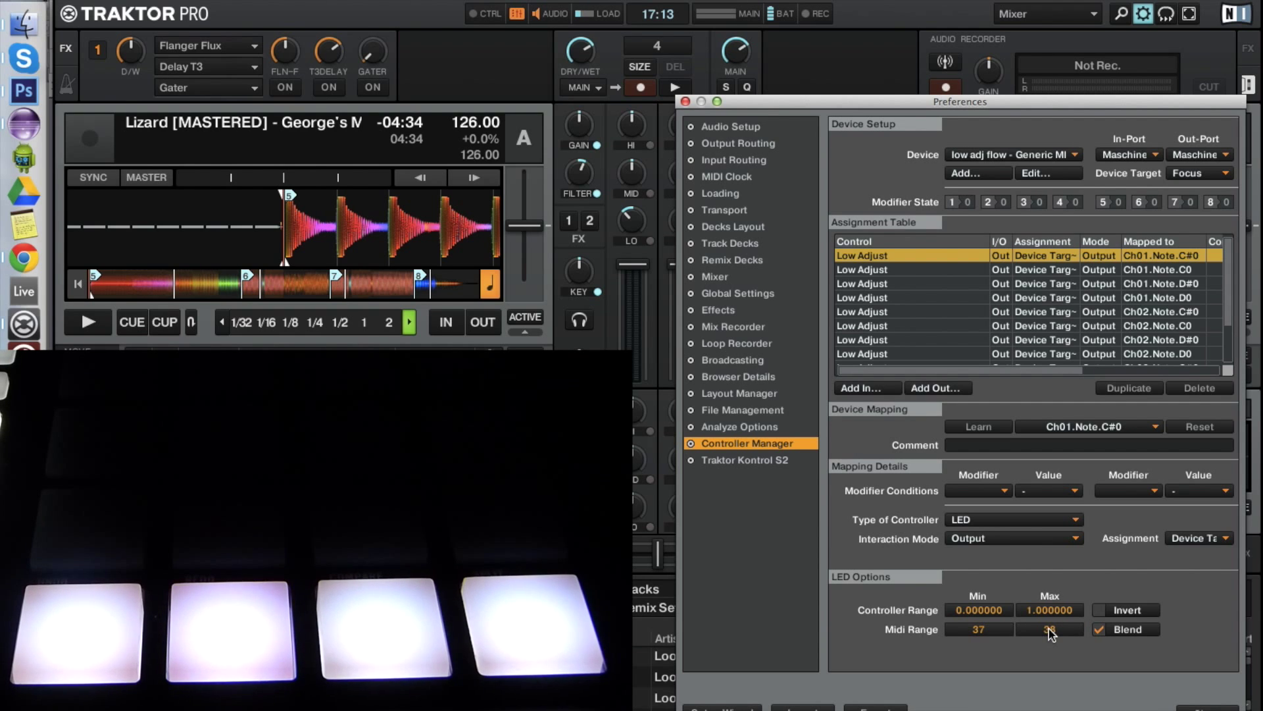
- Set the MIDI range of Ch01.Note.D#0 to 36–38 and Ch01.Note.D0 to 37–38
{"action": "left_click", "coordinate": [1178, 284]}
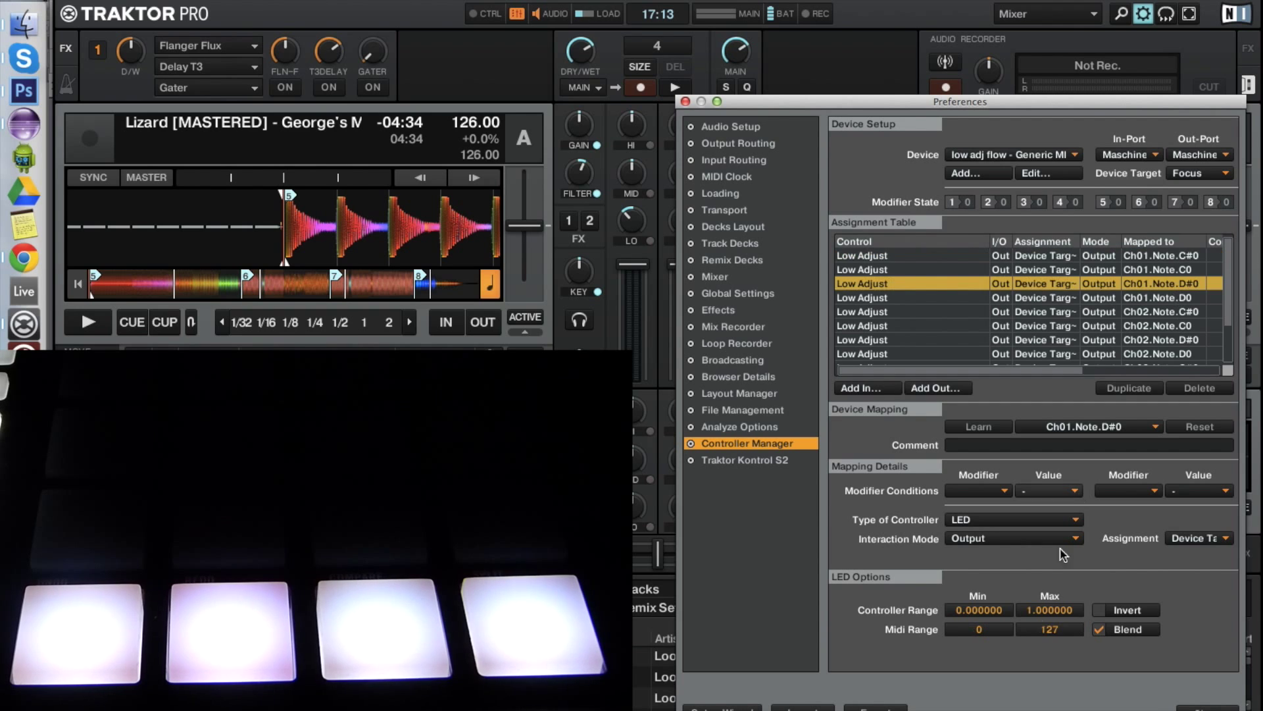
{"action": "double_click", "coordinate": [979, 629]}
{"action": "type", "text": "36"}
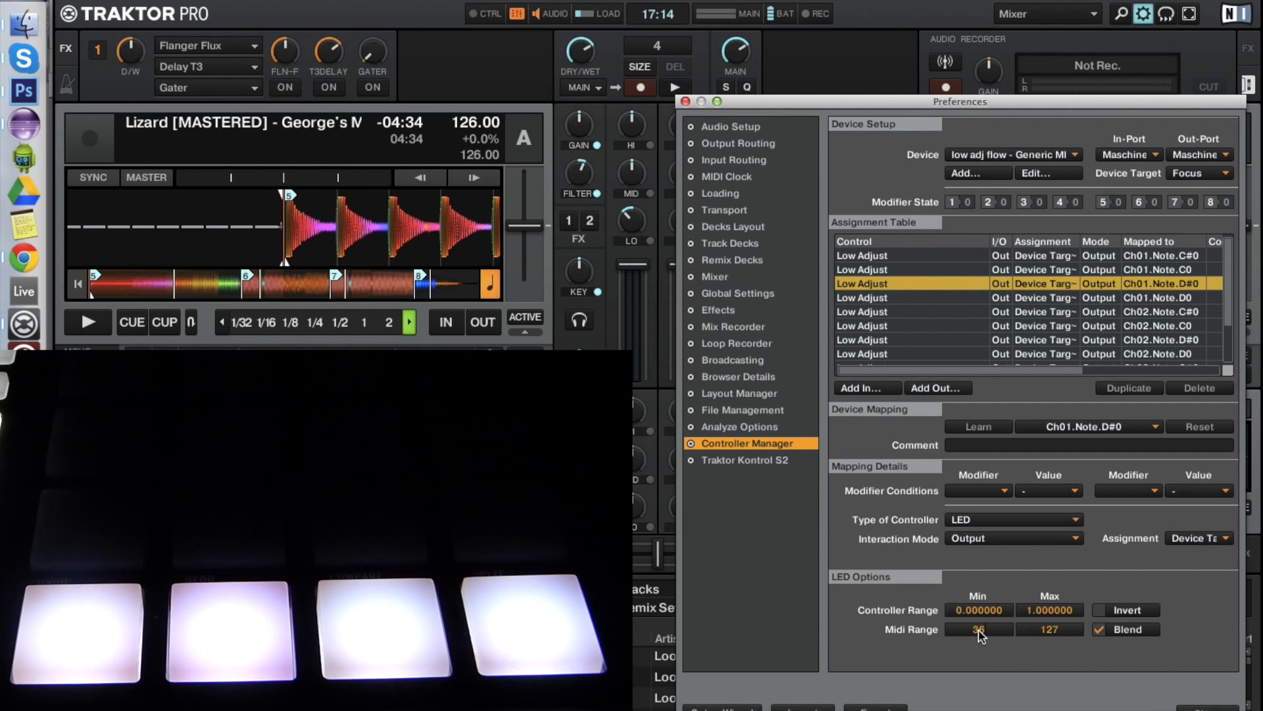
{"action": "double_click", "coordinate": [1046, 630]}
{"action": "type", "text": "38"}
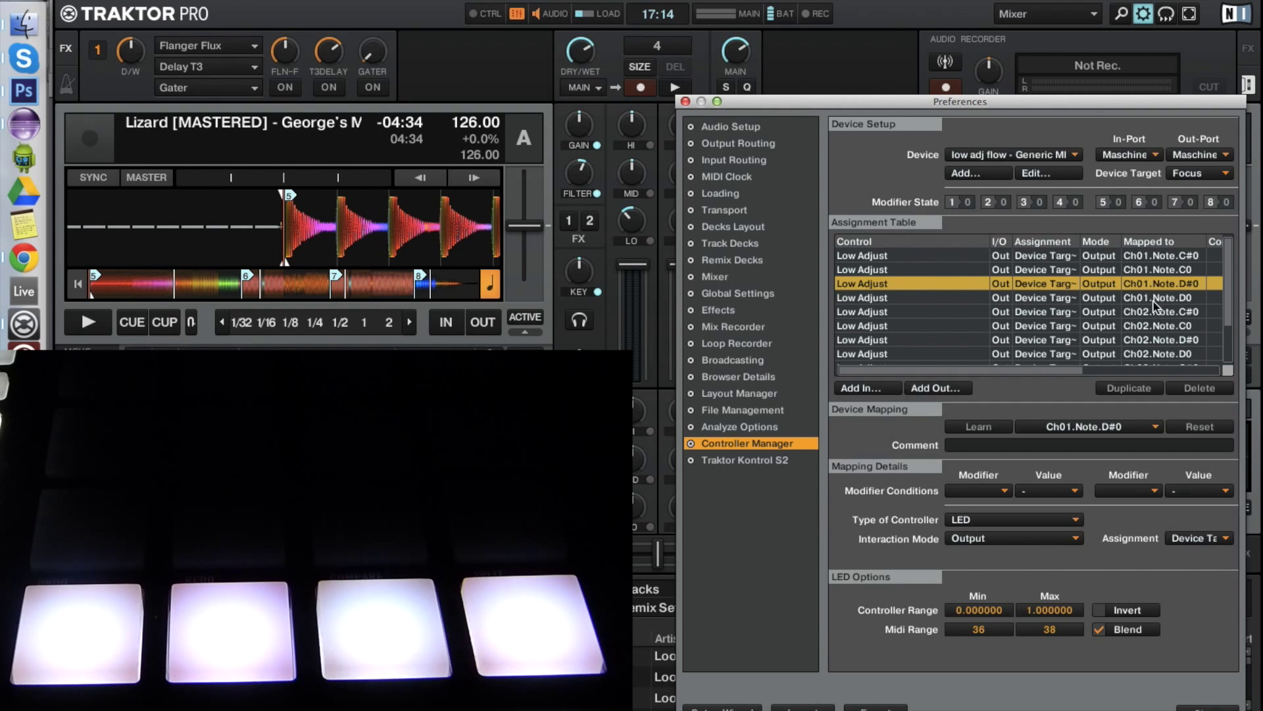
{"action": "left_click", "coordinate": [1153, 298]}
{"action": "double_click", "coordinate": [979, 629]}
{"action": "type", "text": "37"}
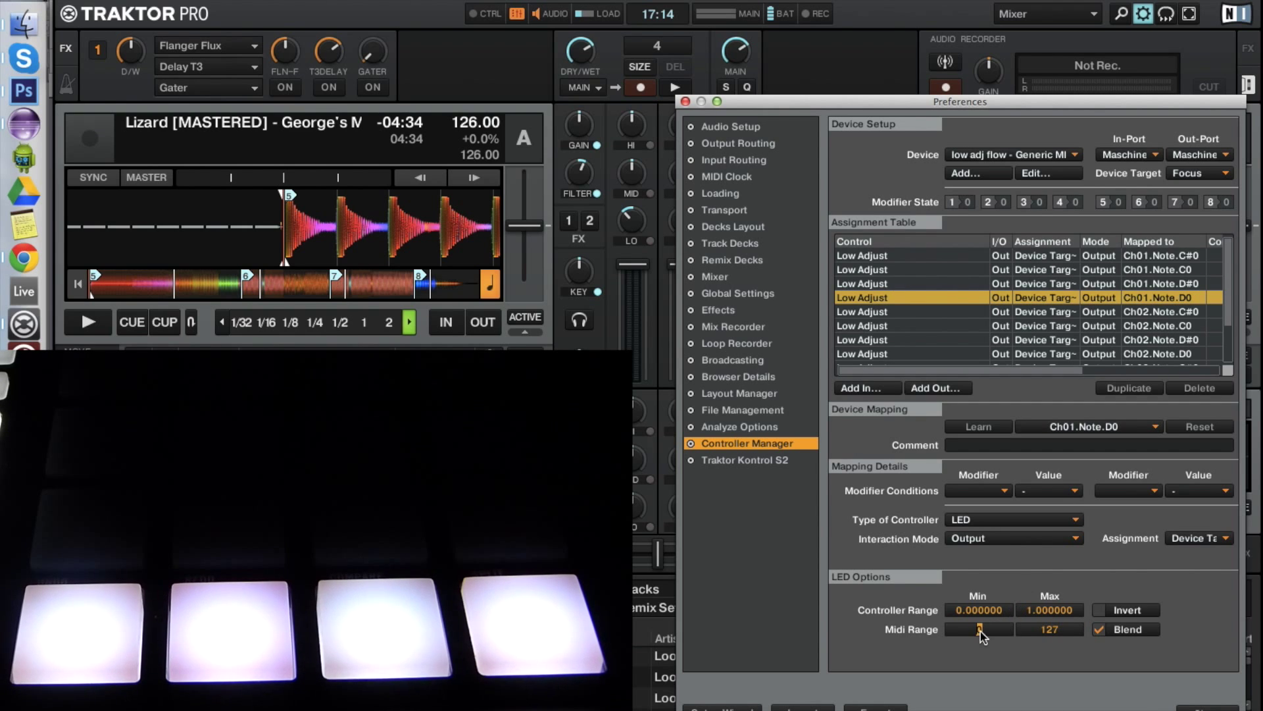
{"action": "double_click", "coordinate": [1051, 632]}
{"action": "type", "text": "38"}
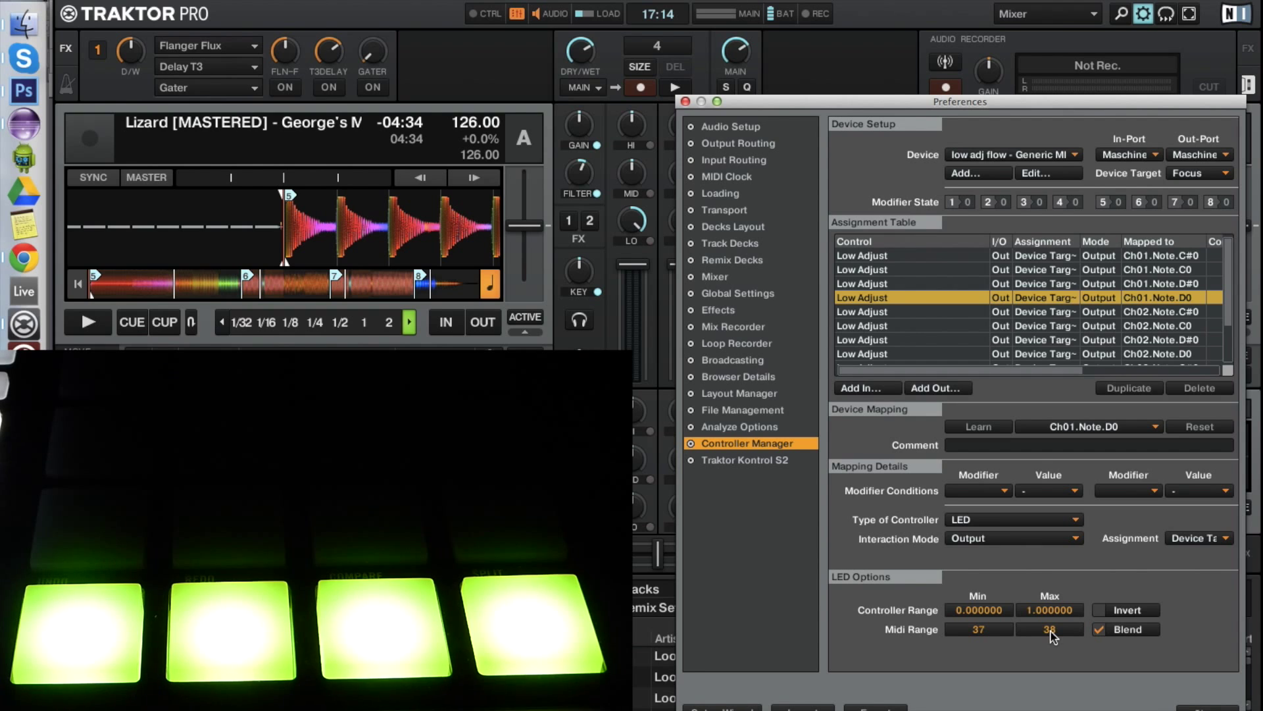
- Load the 'S low adj flow' mapping, routing its Out-Port to Maschine MK2 Virtual Output
{"action": "left_click", "coordinate": [1210, 156]}
{"action": "left_click", "coordinate": [1181, 161]}
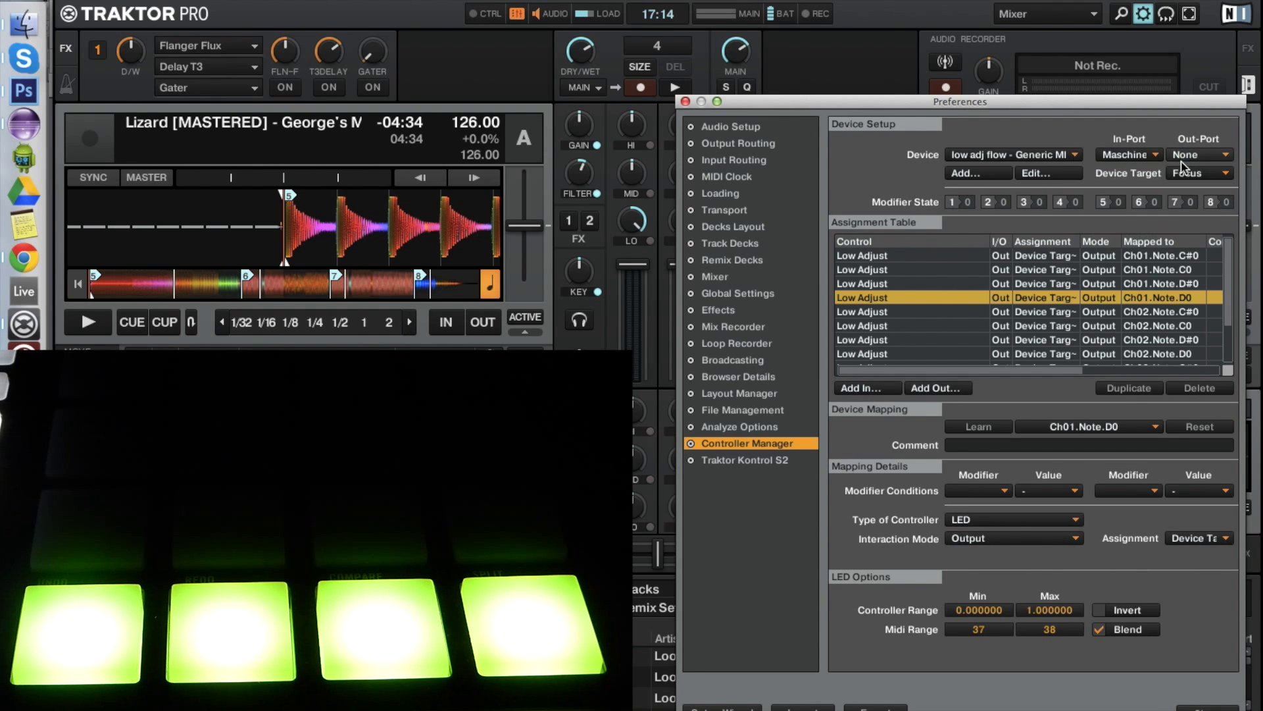
{"action": "left_click", "coordinate": [1054, 156]}
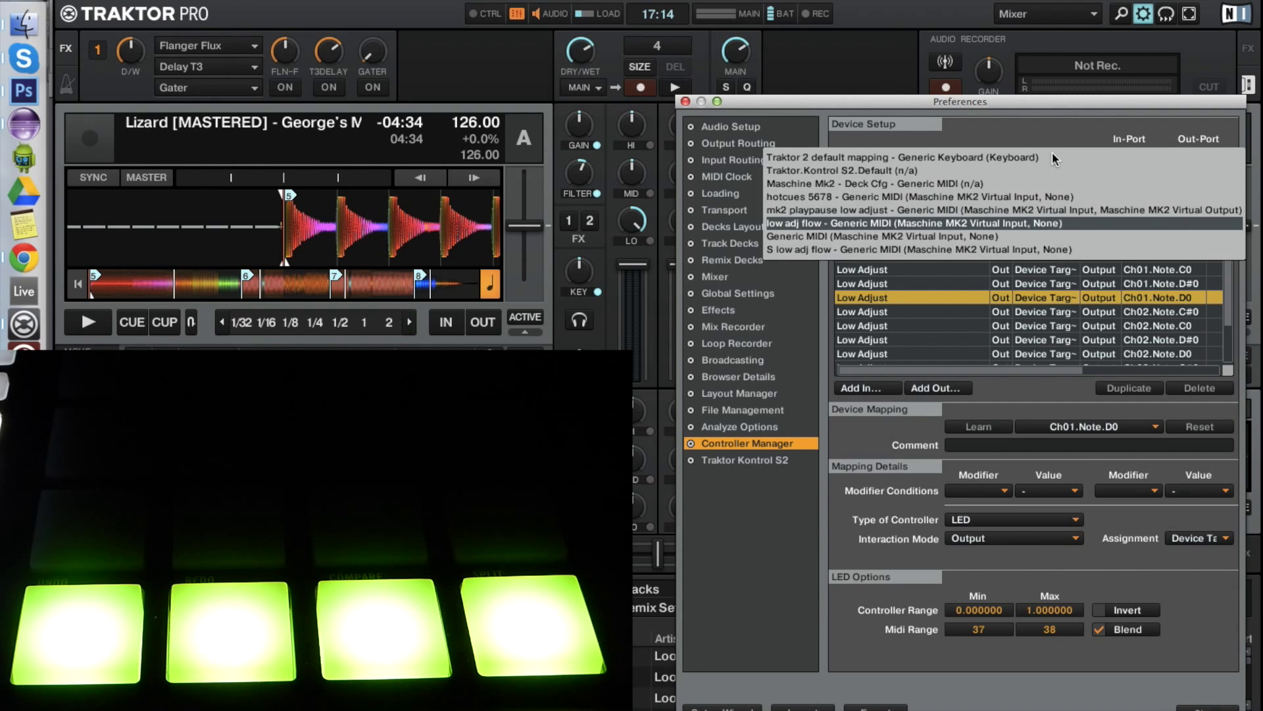
{"action": "left_click", "coordinate": [993, 249]}
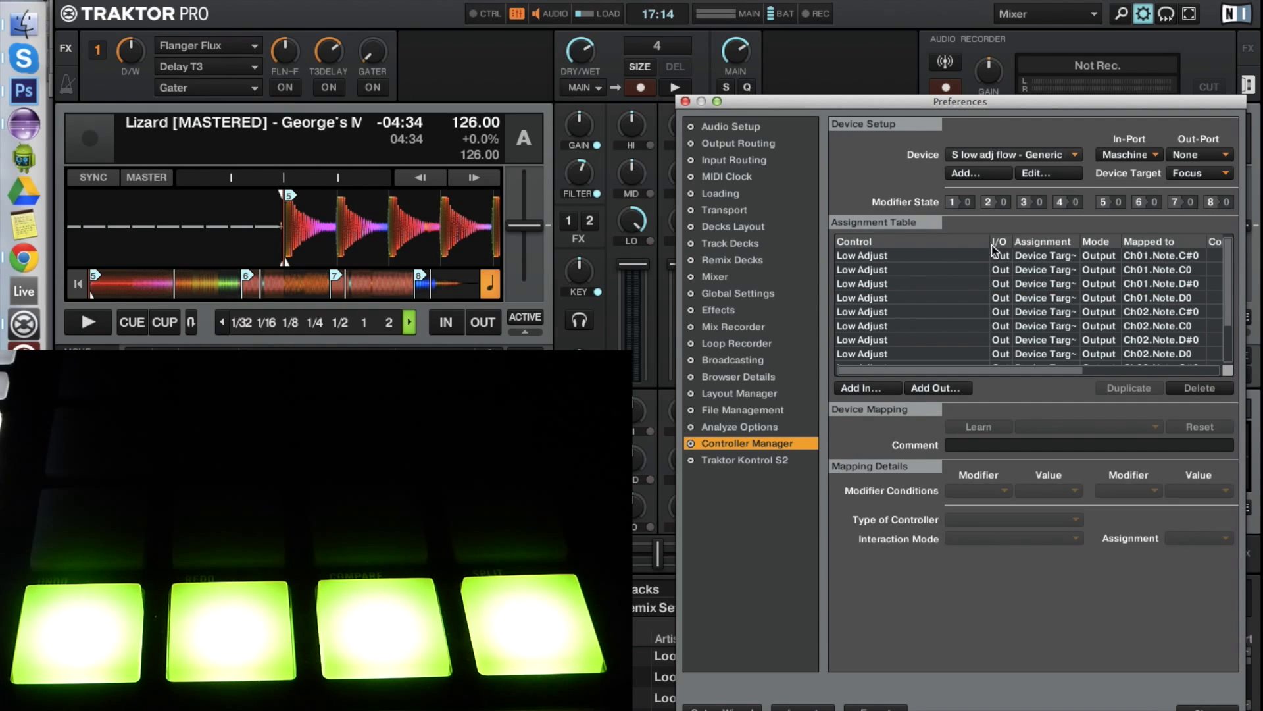
{"action": "left_click", "coordinate": [1194, 153]}
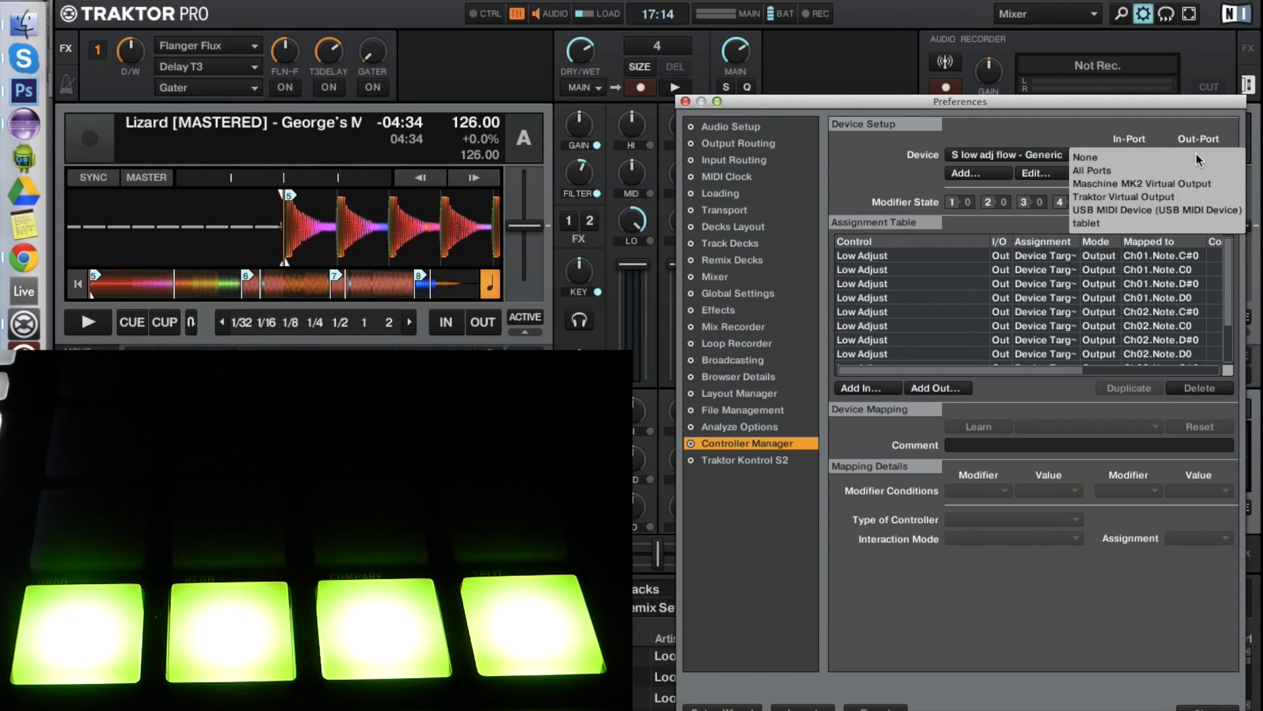
{"action": "left_click", "coordinate": [1166, 183]}
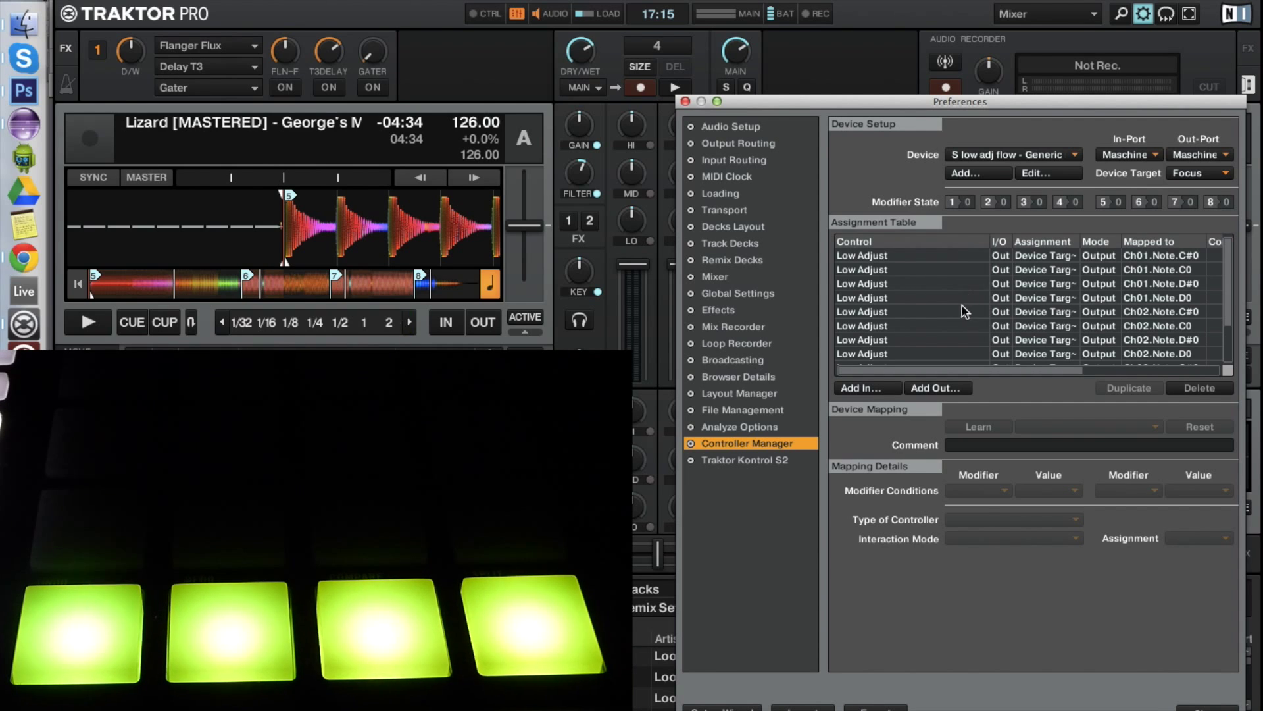
- Set the Ch03.Note.C0 Low Adjust controller range maximum to 0.25
{"action": "scroll", "coordinate": [927, 309], "scroll_direction": "down", "scroll_amount": 3}
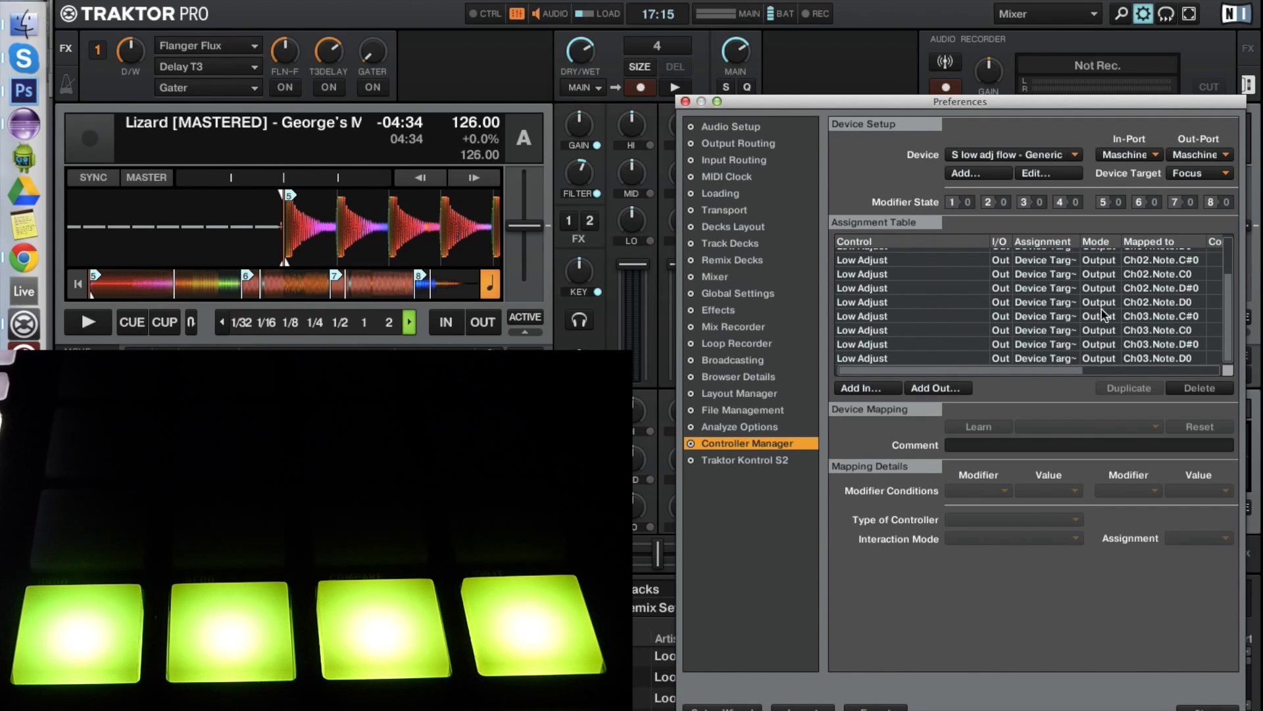
{"action": "left_click", "coordinate": [1094, 331]}
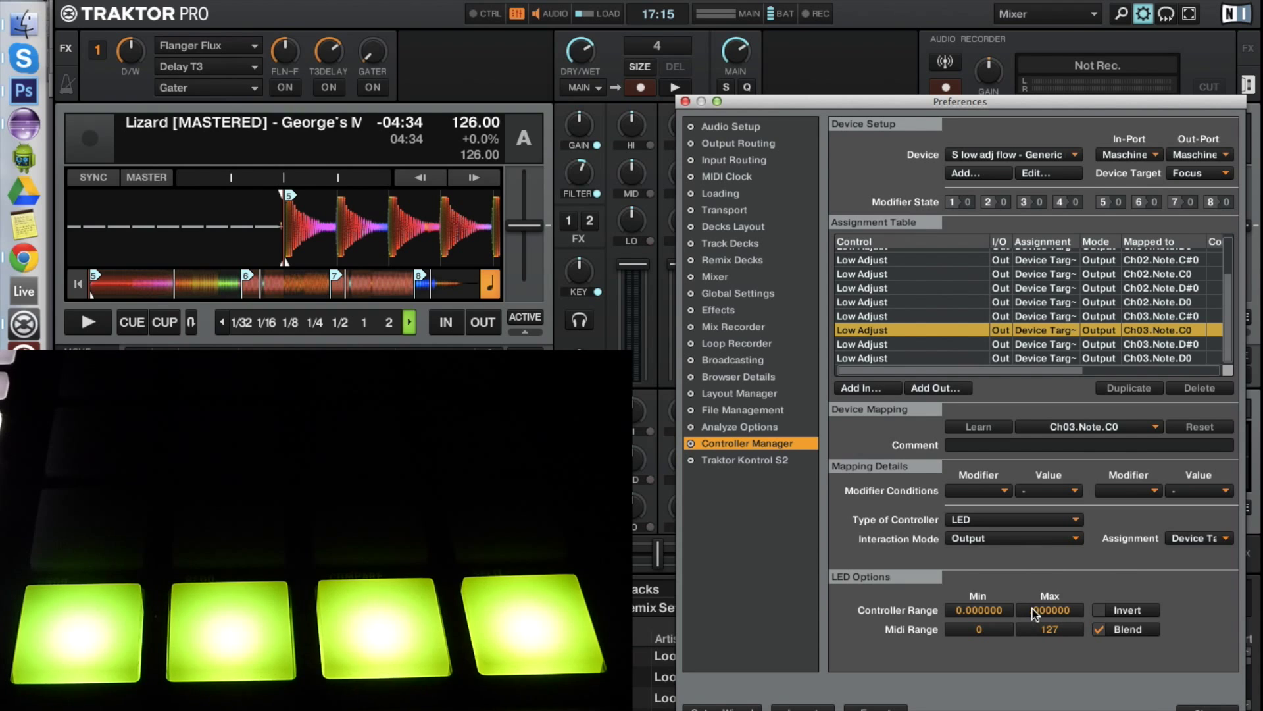
{"action": "key", "text": "BackSpace"}
{"action": "key", "text": "BackSpace"}
{"action": "type", "text": "25"}
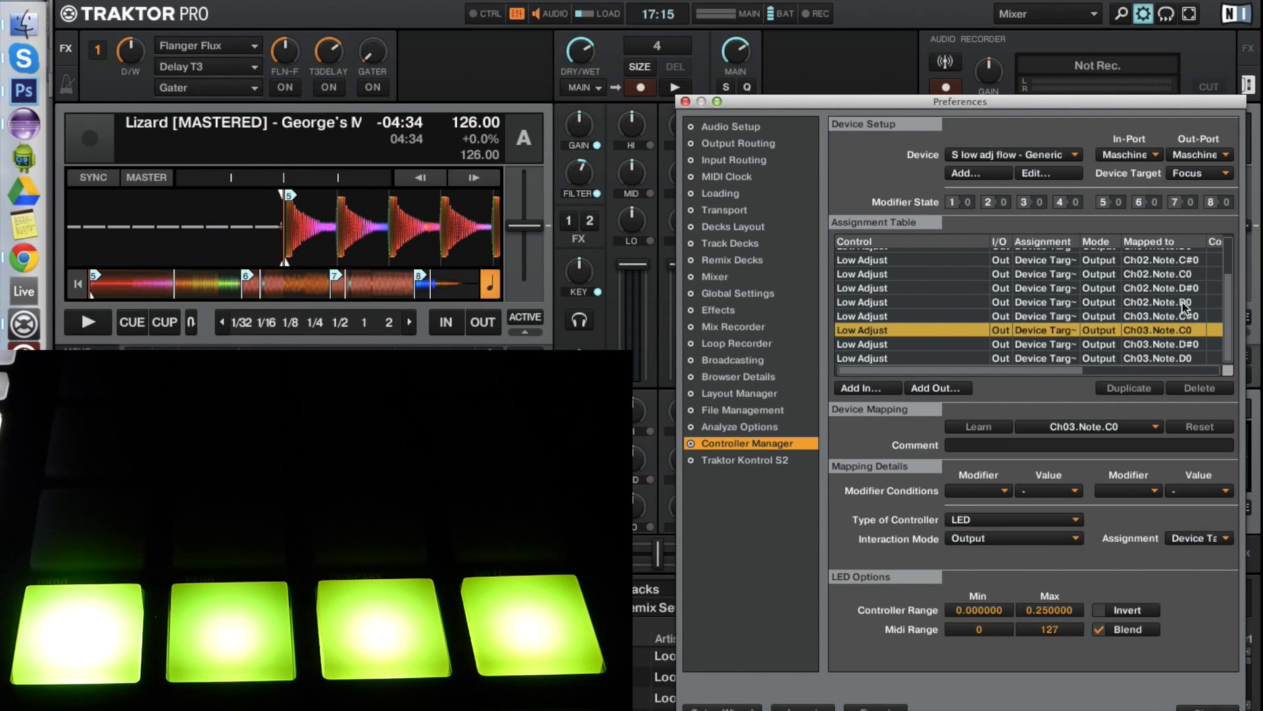
- Set the Ch03.Note.C#0 controller range to 0.25–0.5
{"action": "left_click", "coordinate": [1163, 316]}
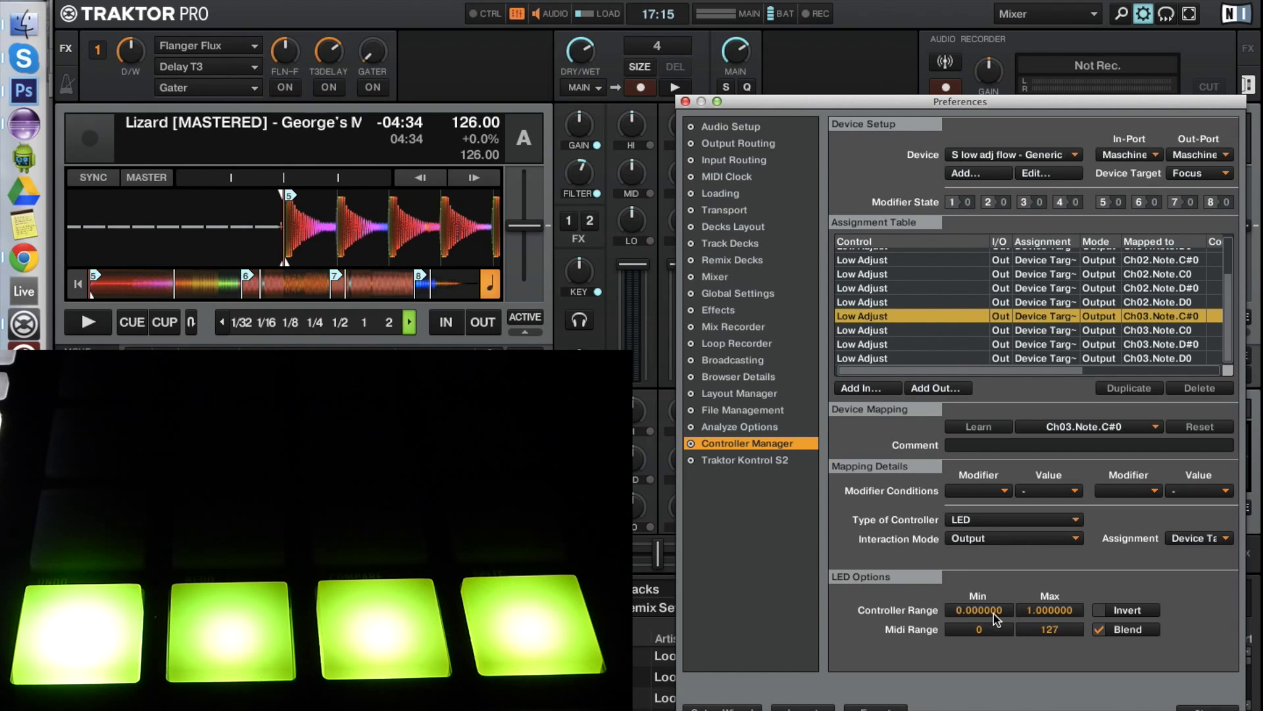
{"action": "key", "text": "Return"}
{"action": "left_click_drag", "start_coordinate": [976, 615], "coordinate": [986, 610]}
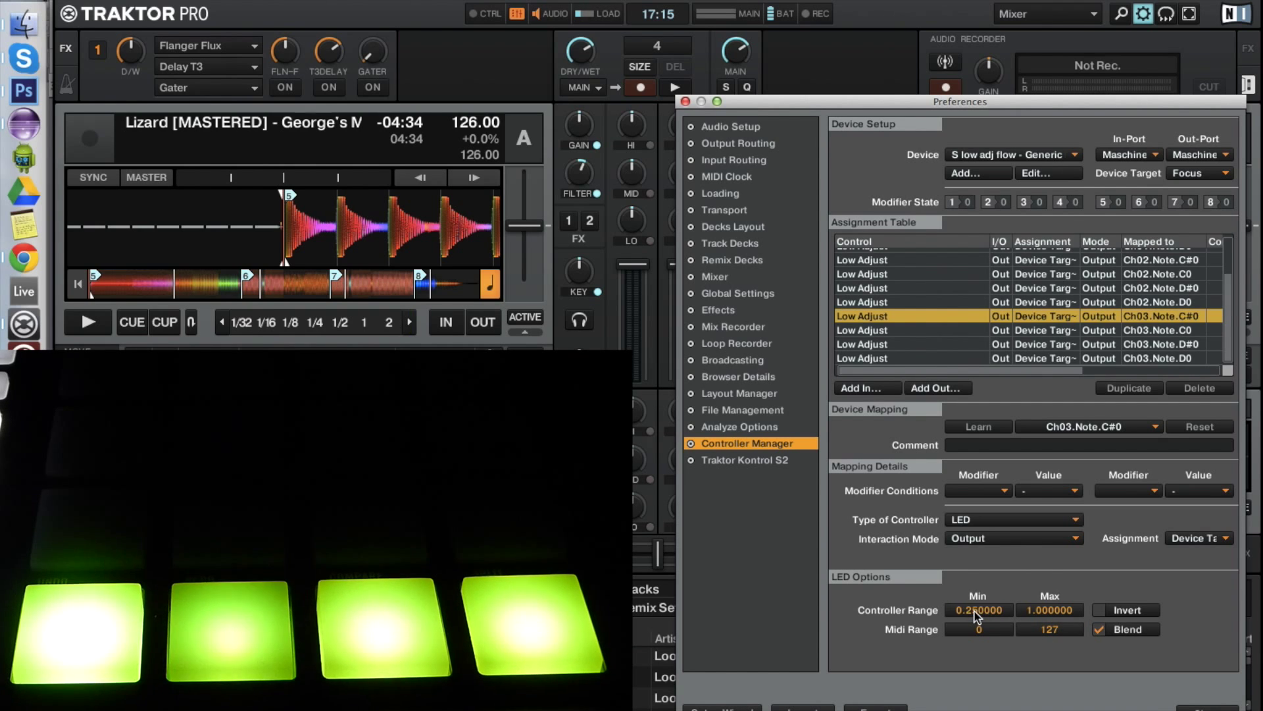
{"action": "key", "text": "Return"}
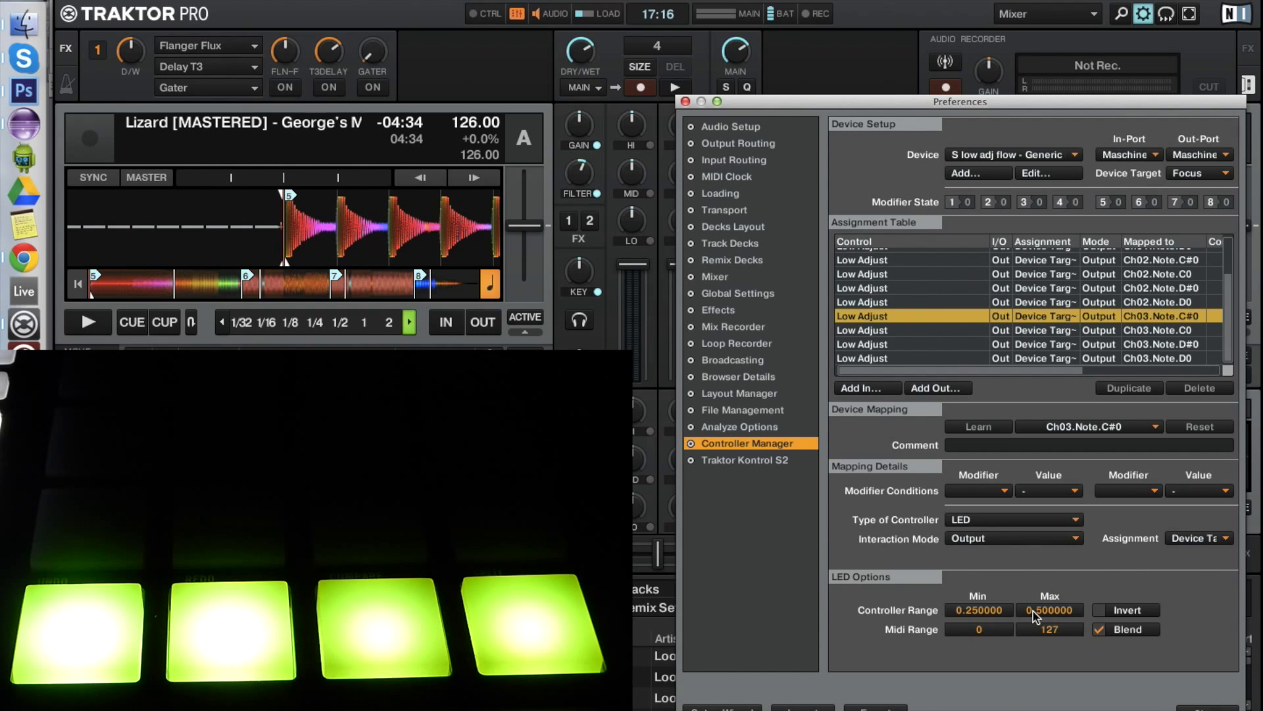
- Give Ch03.Note.D0 a 0.5–0.75 controller range and Ch03.Note.D#0 a 0.75 minimum
{"action": "left_click", "coordinate": [1151, 357]}
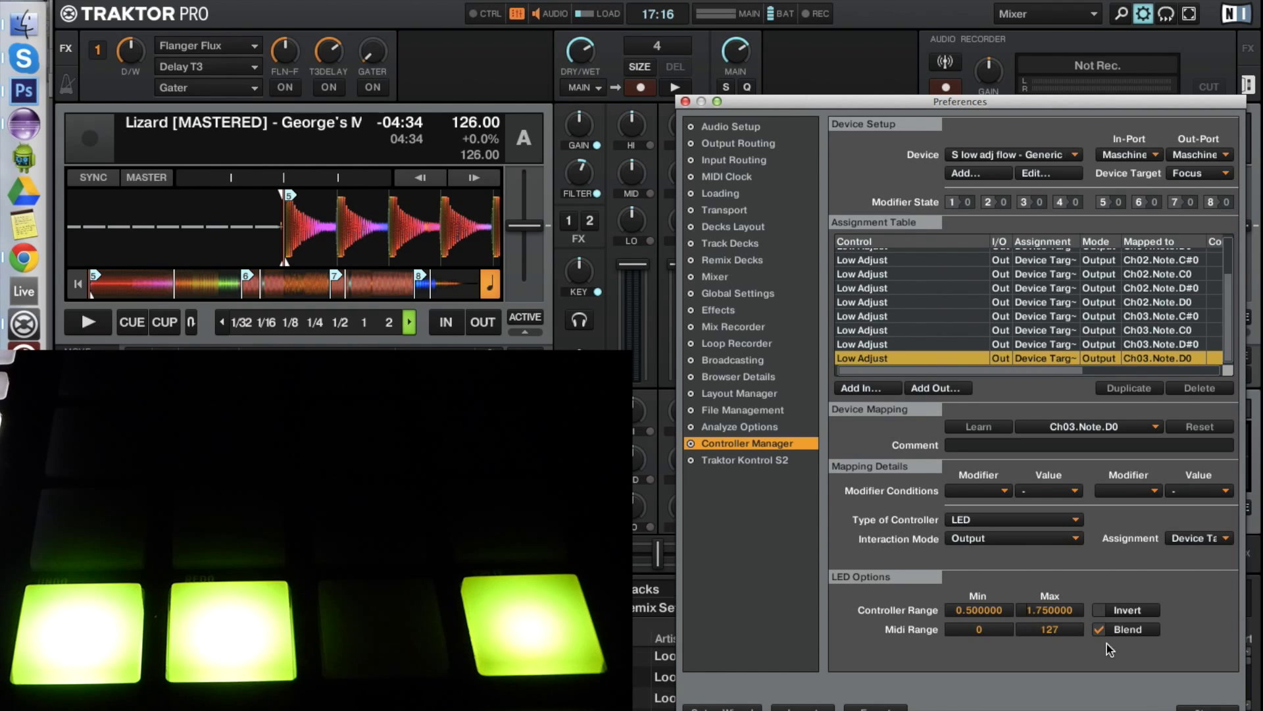
{"action": "key", "text": "Return"}
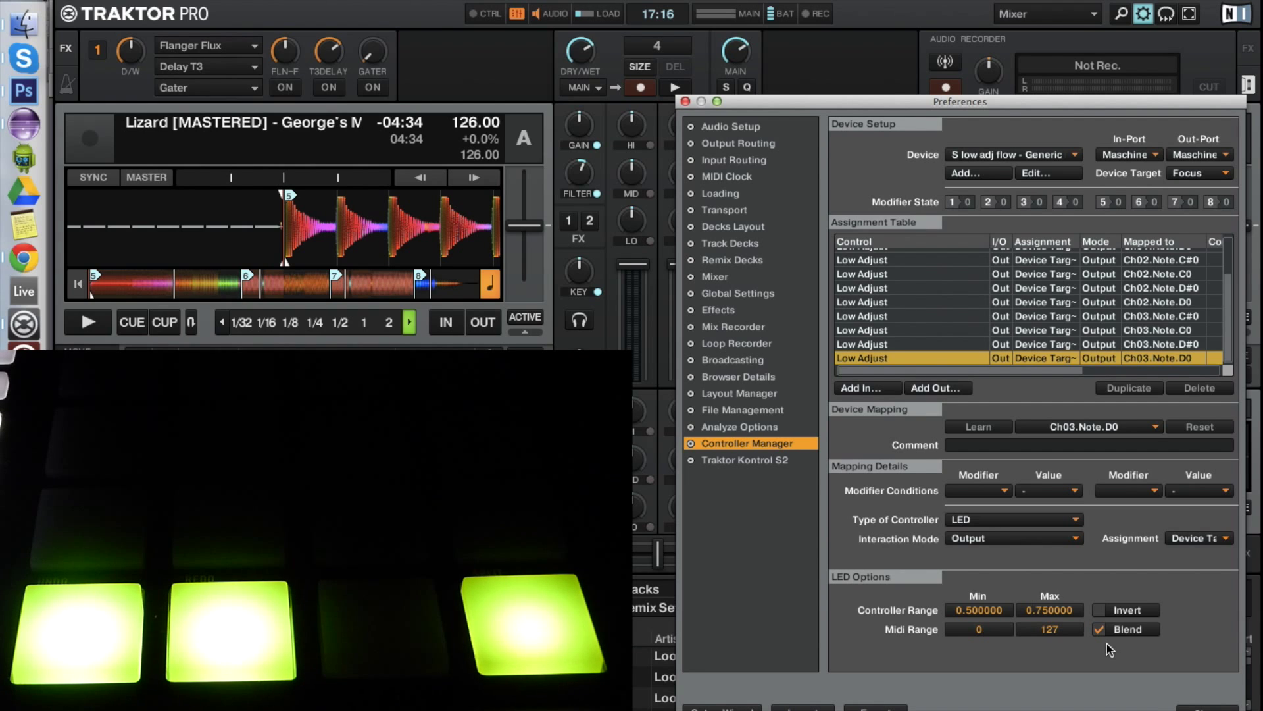
{"action": "left_click", "coordinate": [1165, 344]}
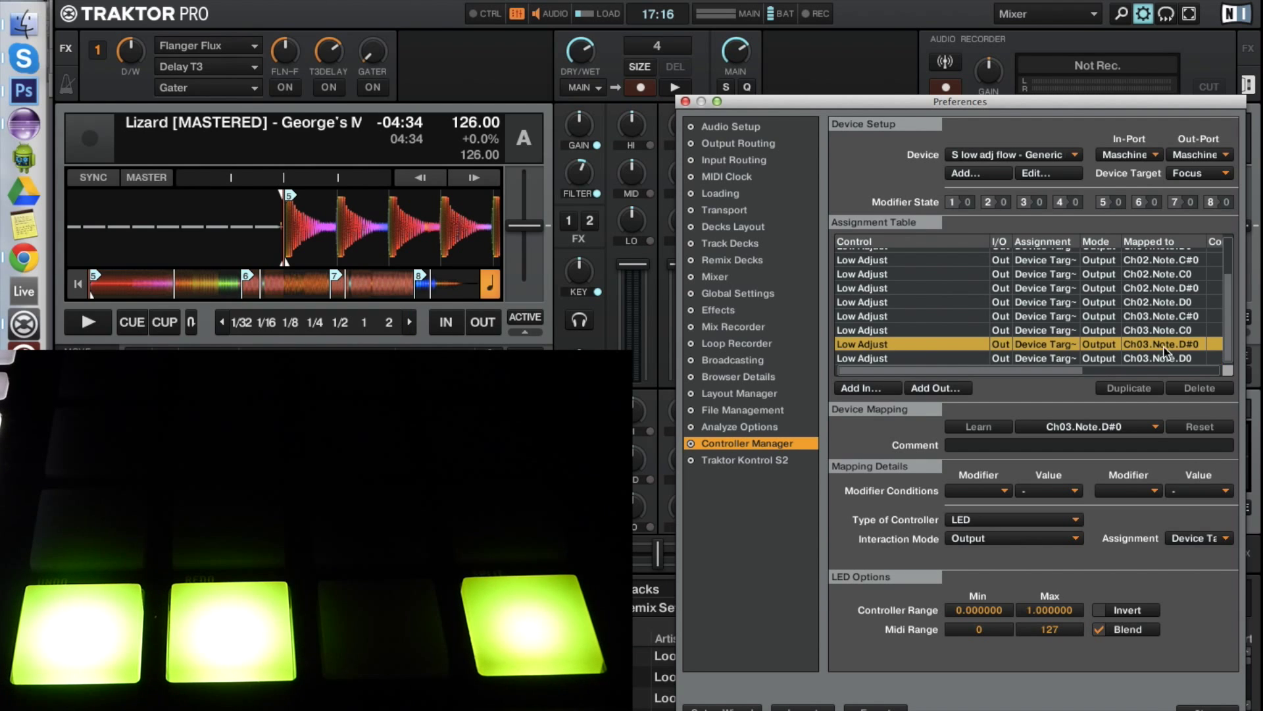
{"action": "double_click", "coordinate": [981, 610]}
{"action": "type", "text": "0.75"}
{"action": "key", "text": "Return"}
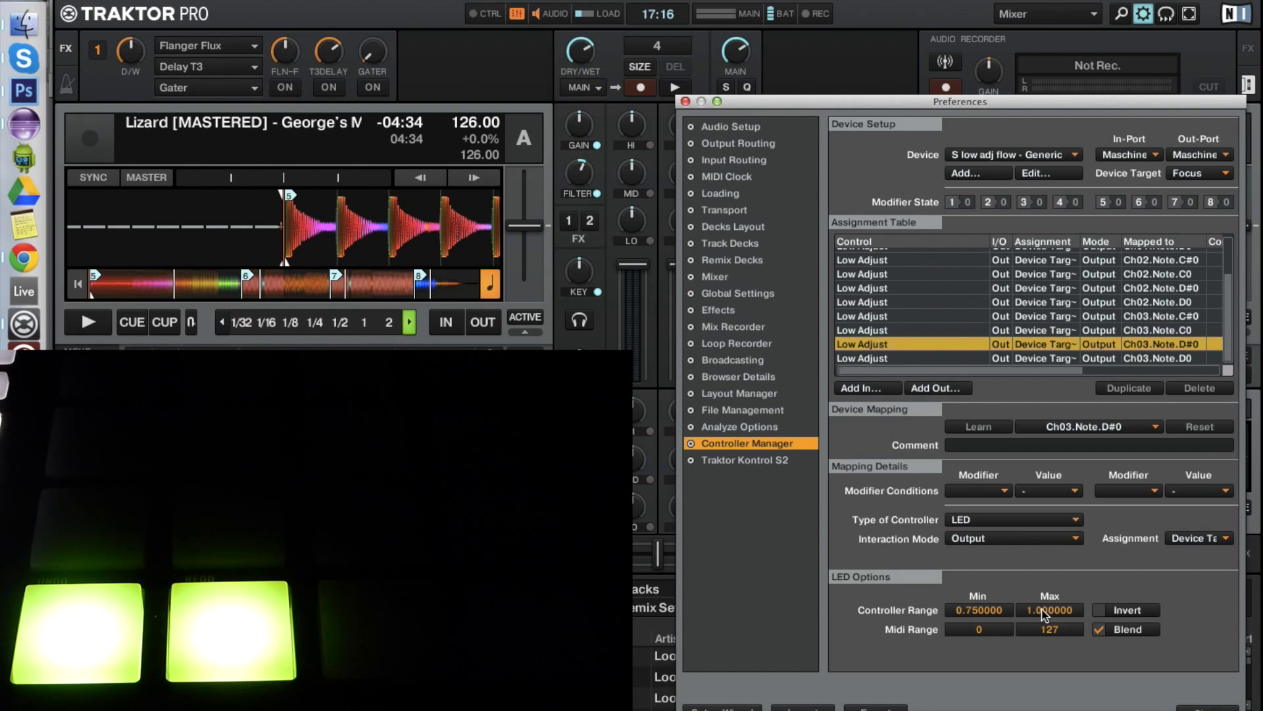